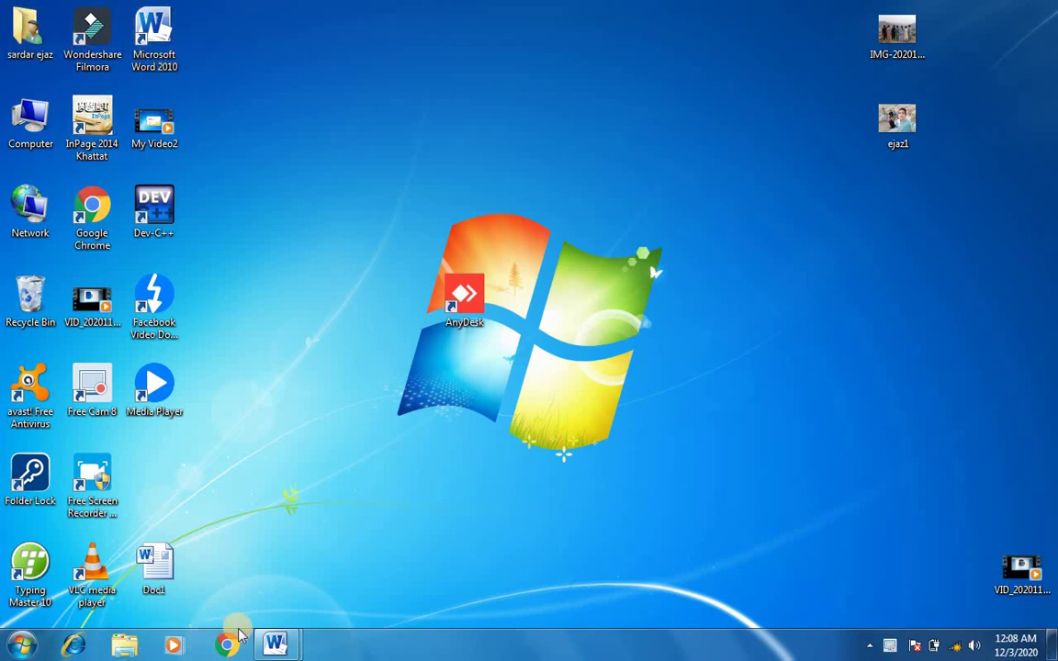
# Step: Bring the open Document3 window of Microsoft Word to the front
pyautogui.moveTo(275, 648)
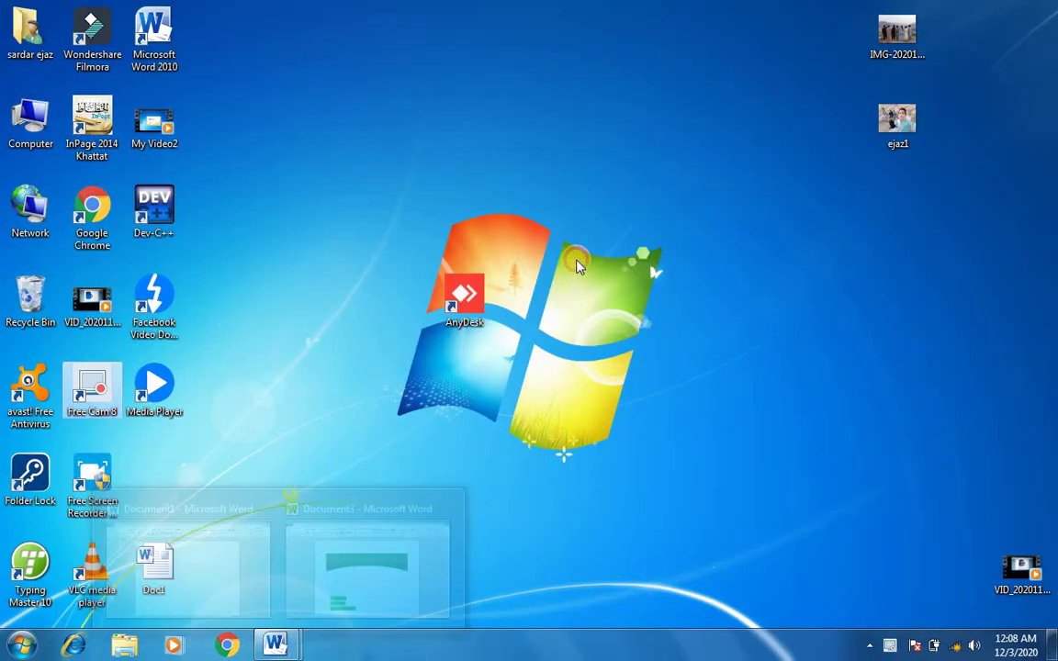
pyautogui.moveTo(540, 182); pyautogui.dragTo(659, 435)
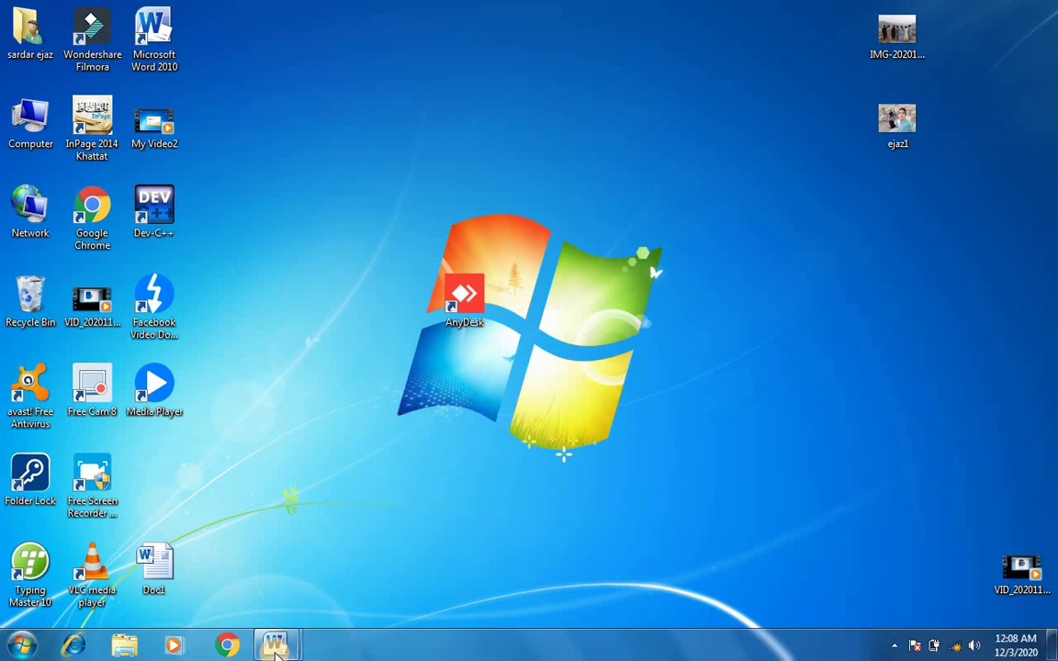
pyautogui.moveTo(275, 648)
pyautogui.click(338, 556)
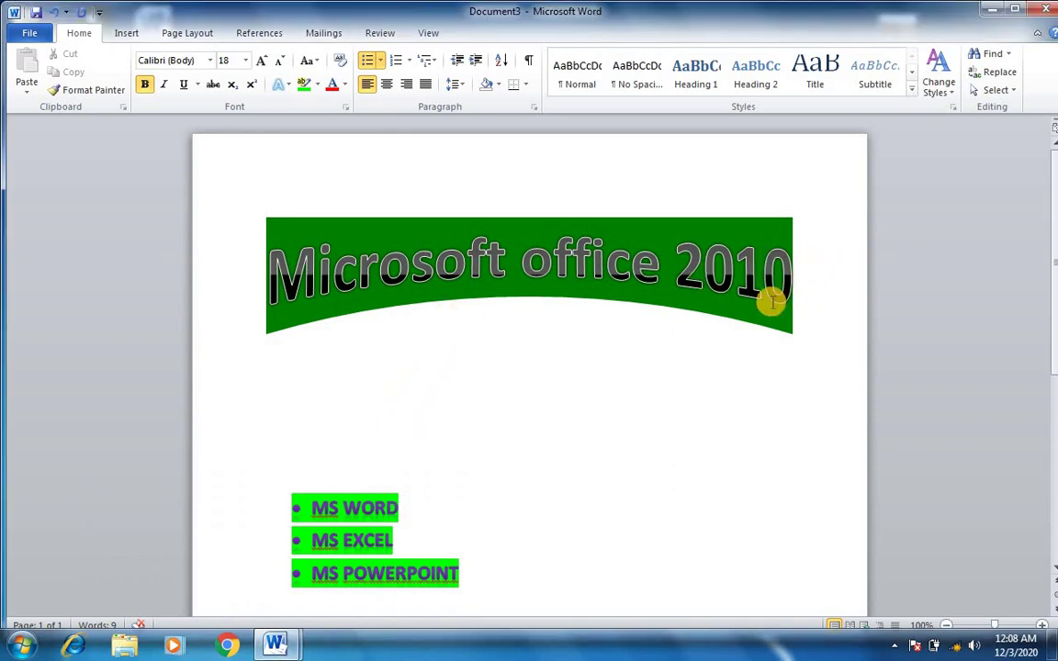
pyautogui.click(751, 276)
pyautogui.moveTo(751, 275); pyautogui.dragTo(696, 565)
pyautogui.click(641, 537)
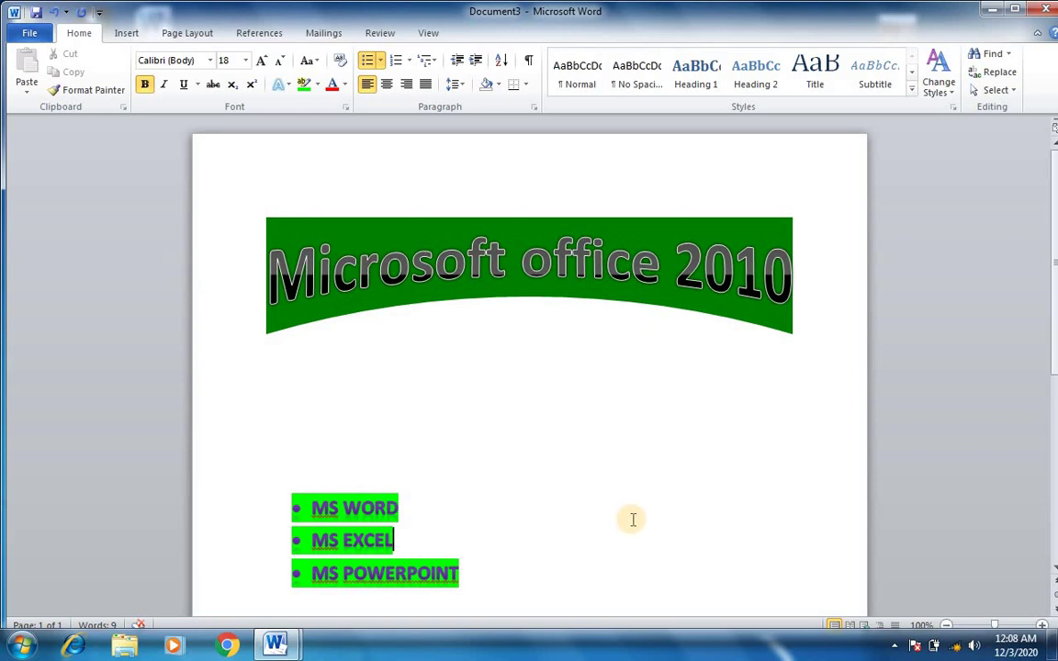
pyautogui.click(401, 506)
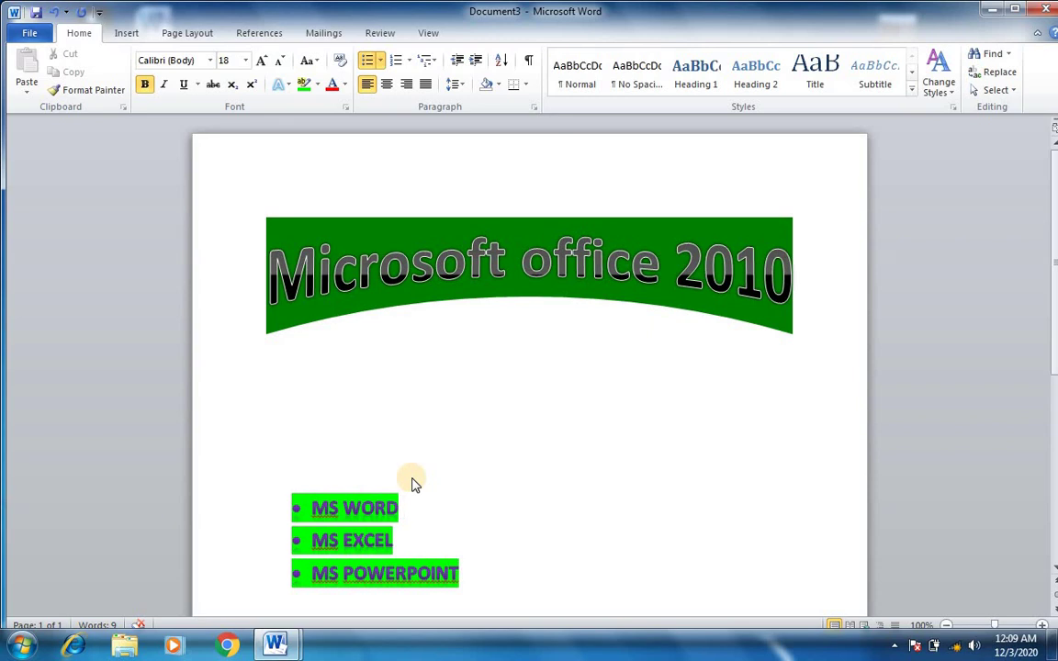
pyautogui.scroll(-6, 420, 512)
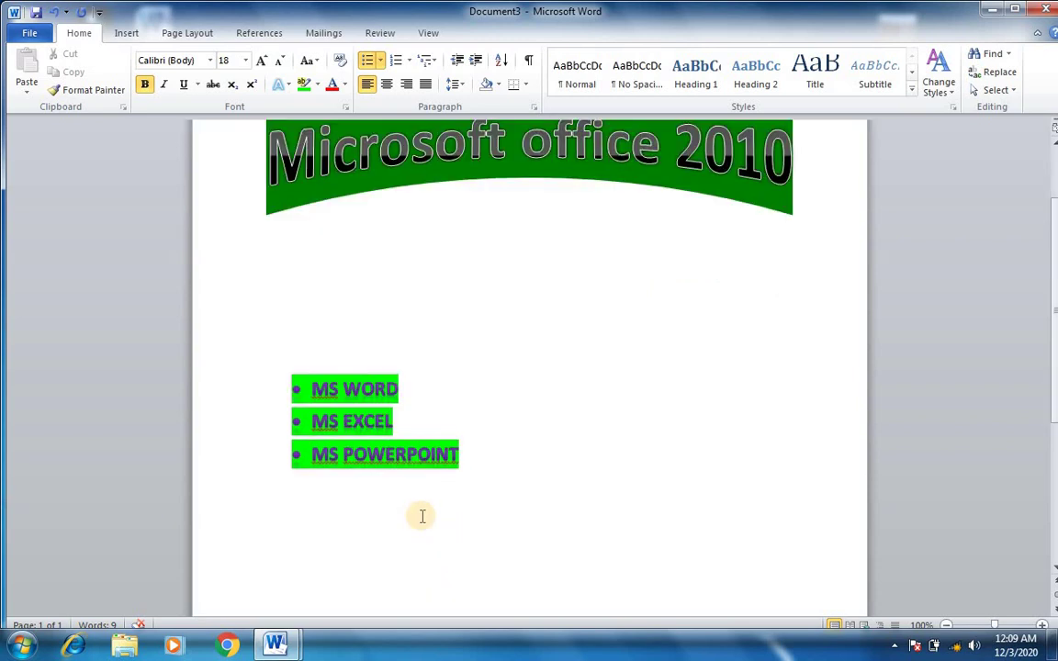
pyautogui.scroll(-1, 425, 513)
pyautogui.scroll(7, 425, 510)
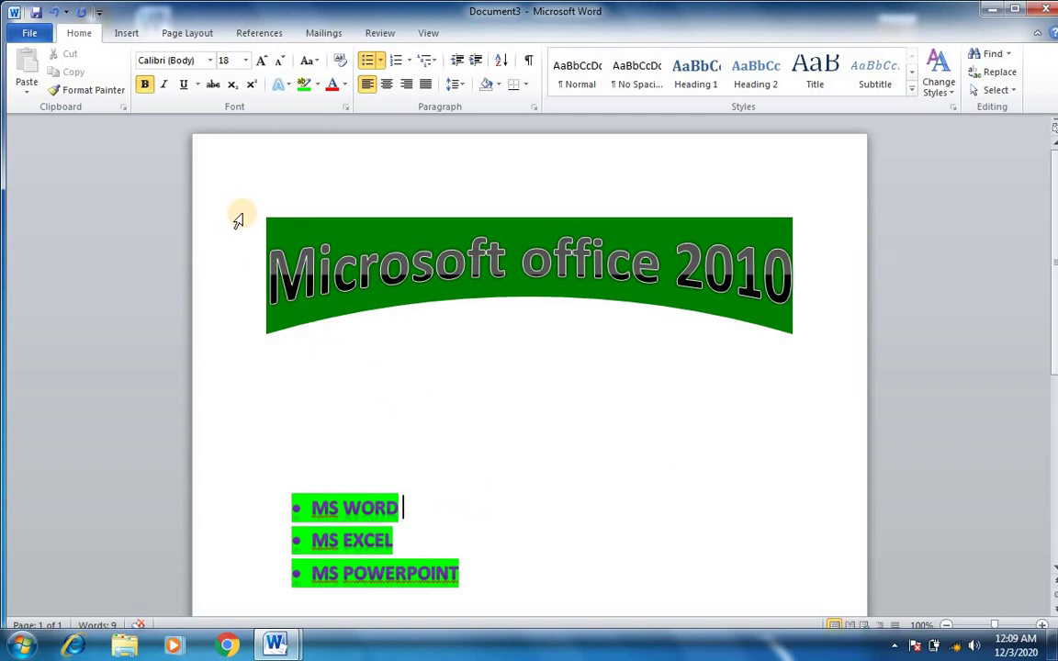
# Step: Enter "z" in the page header and return to the document body
pyautogui.click(266, 154)
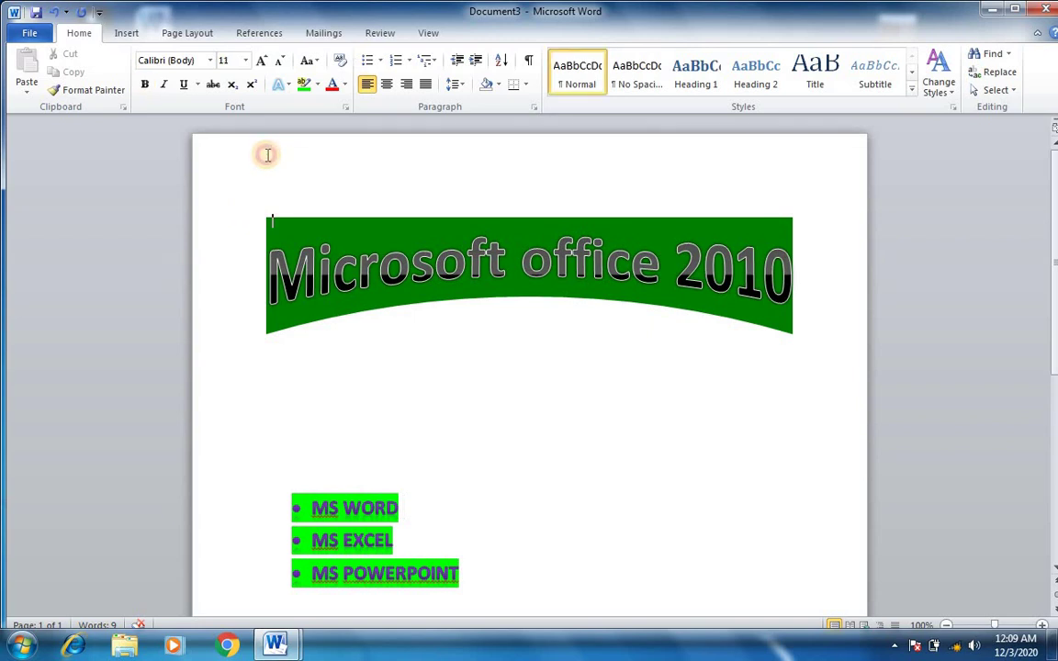
pyautogui.doubleClick(267, 155)
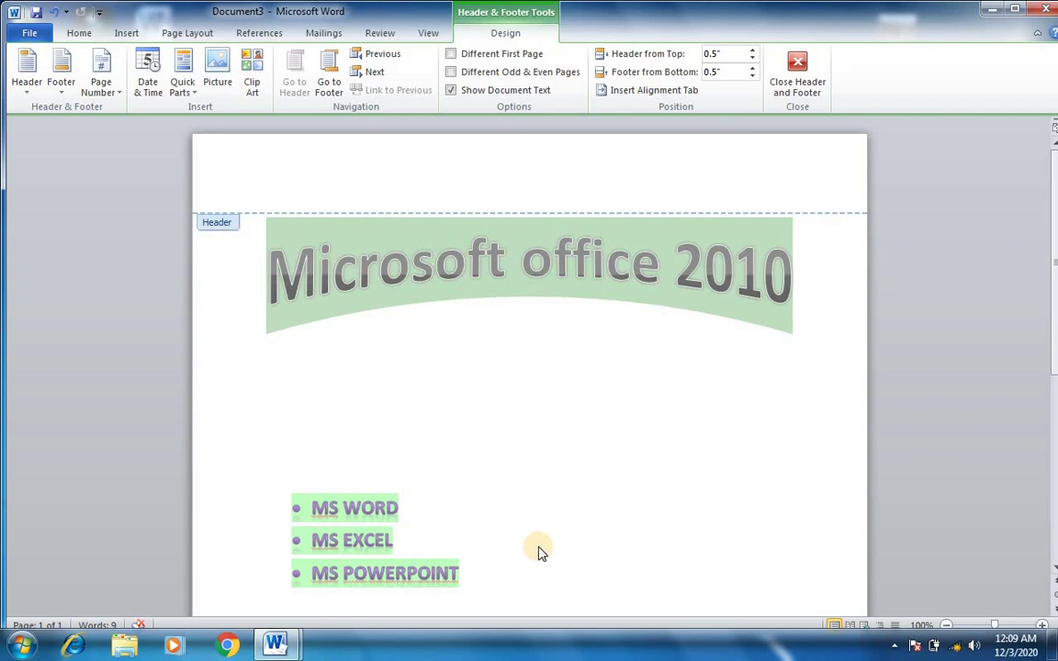
pyautogui.doubleClick(515, 469)
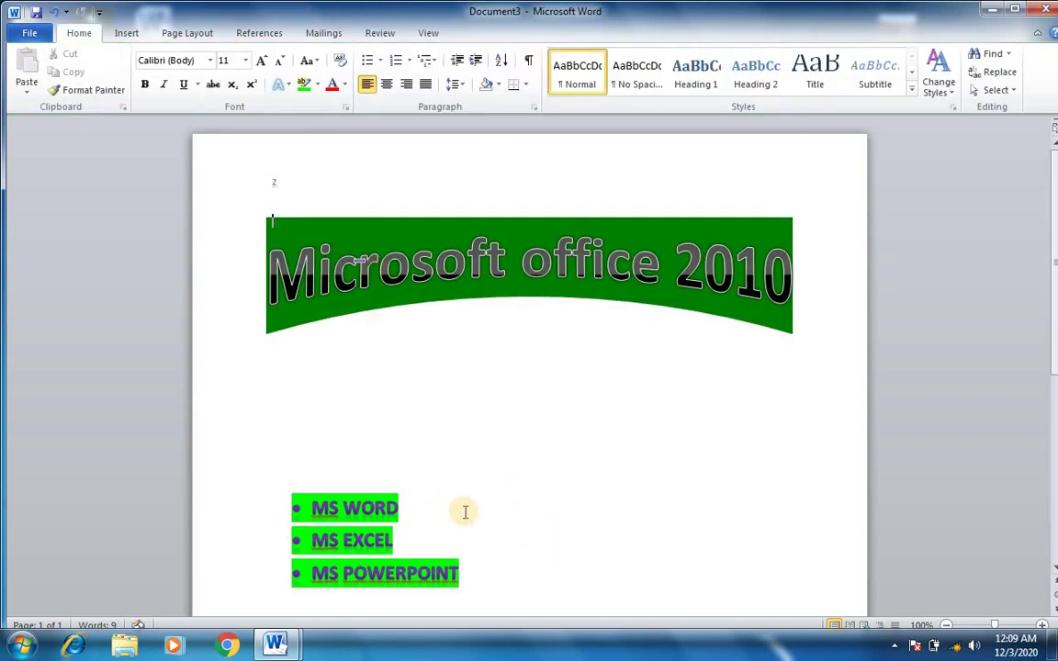
pyautogui.click(473, 507)
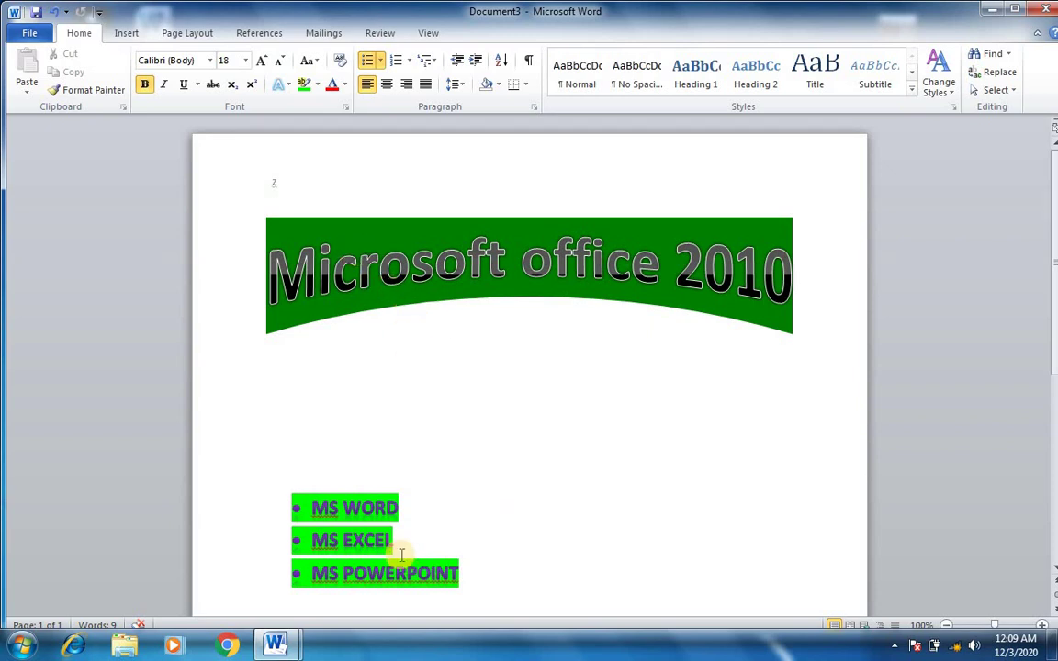
pyautogui.moveTo(401, 504); pyautogui.dragTo(314, 500)
pyautogui.moveTo(419, 540); pyautogui.dragTo(312, 541)
pyautogui.moveTo(463, 582); pyautogui.dragTo(308, 574)
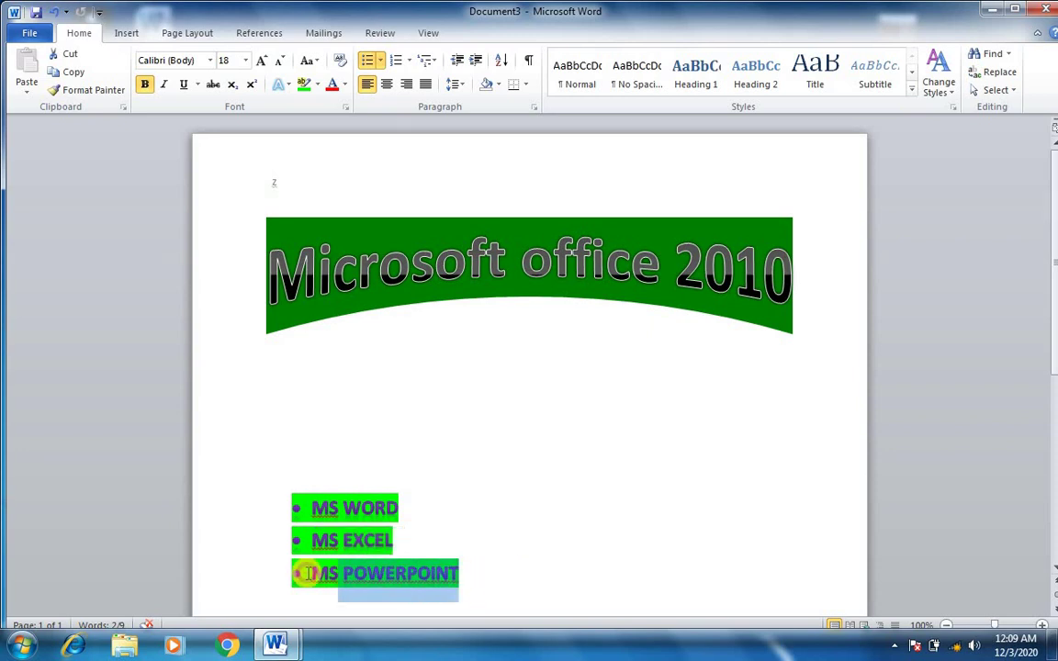
pyautogui.click(762, 558)
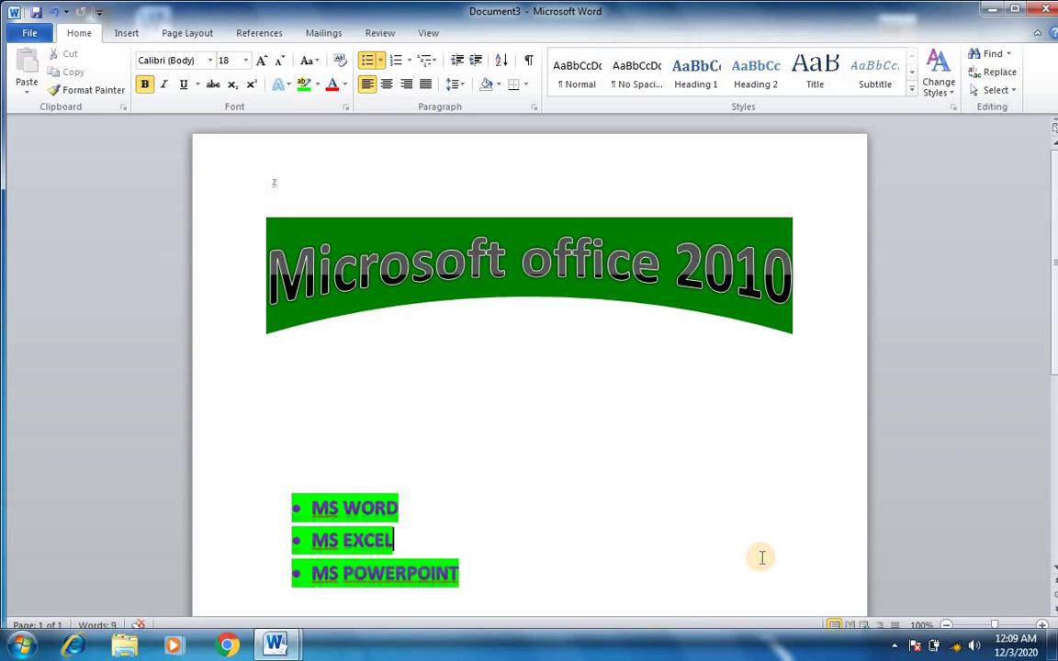
# Step: Insert an unbulleted line reading "START MS WORD" directly below the MS WORD bullet
pyautogui.scroll(-2, 761, 558)
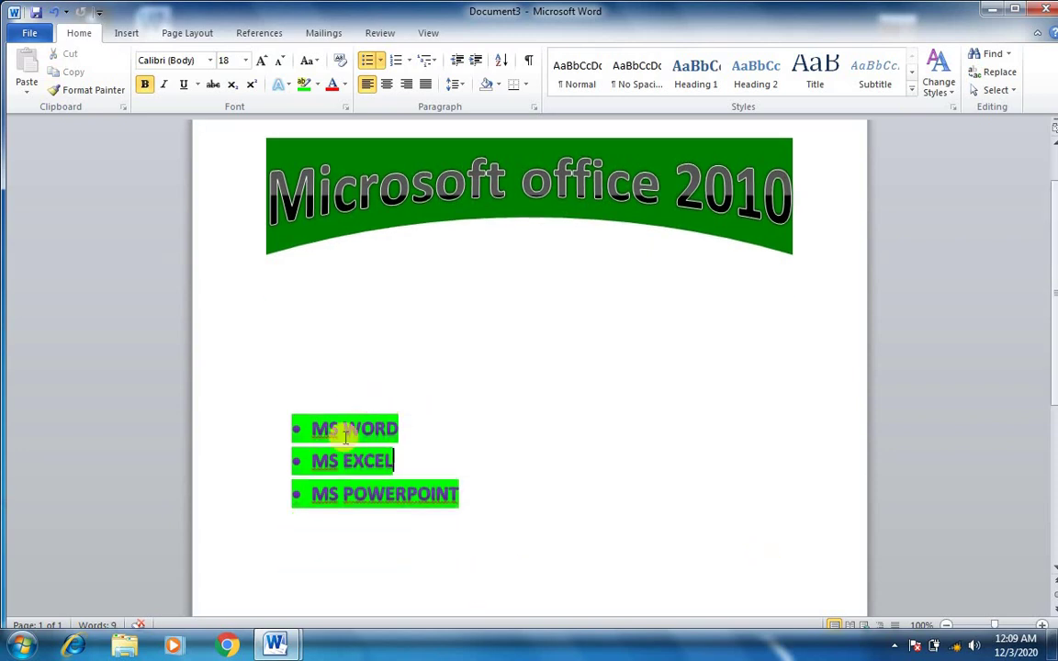
pyautogui.click(415, 424)
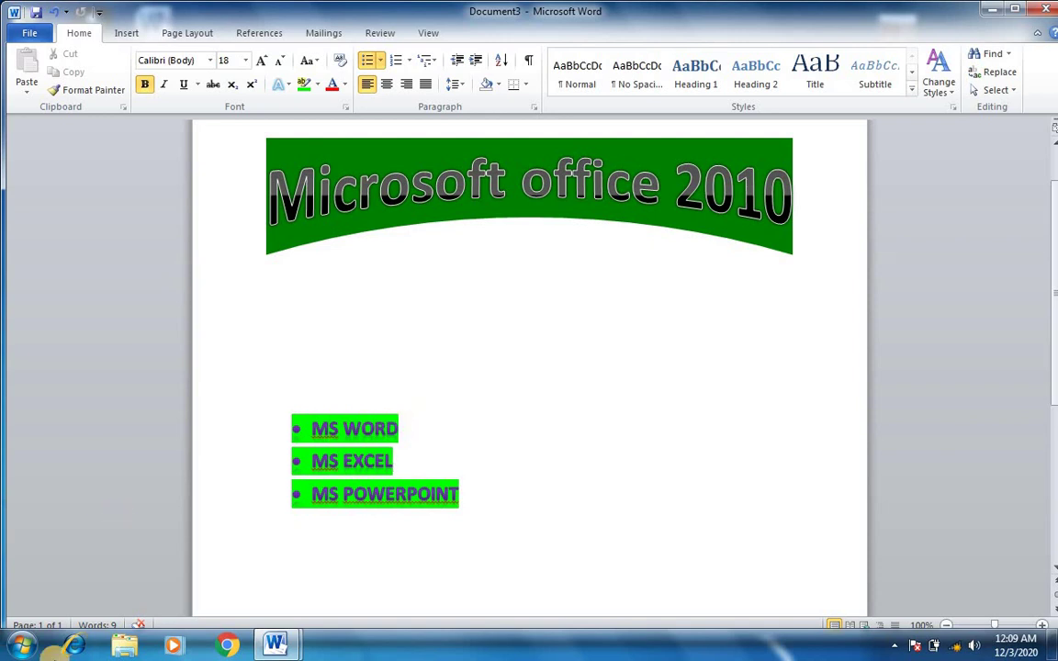
pyautogui.press('Return')
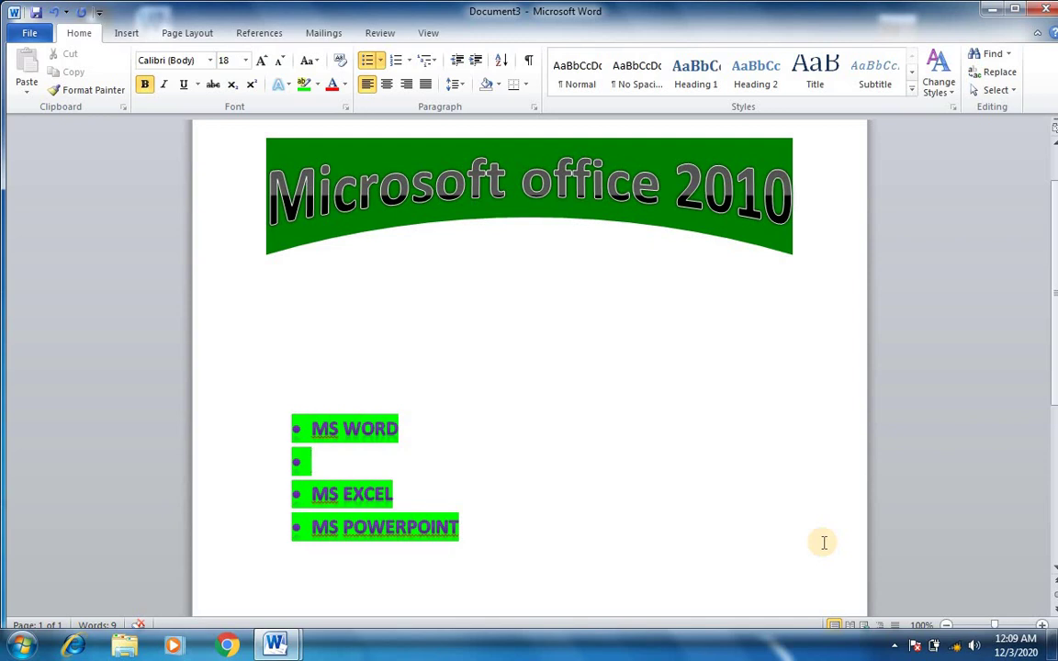
pyautogui.press('Return')
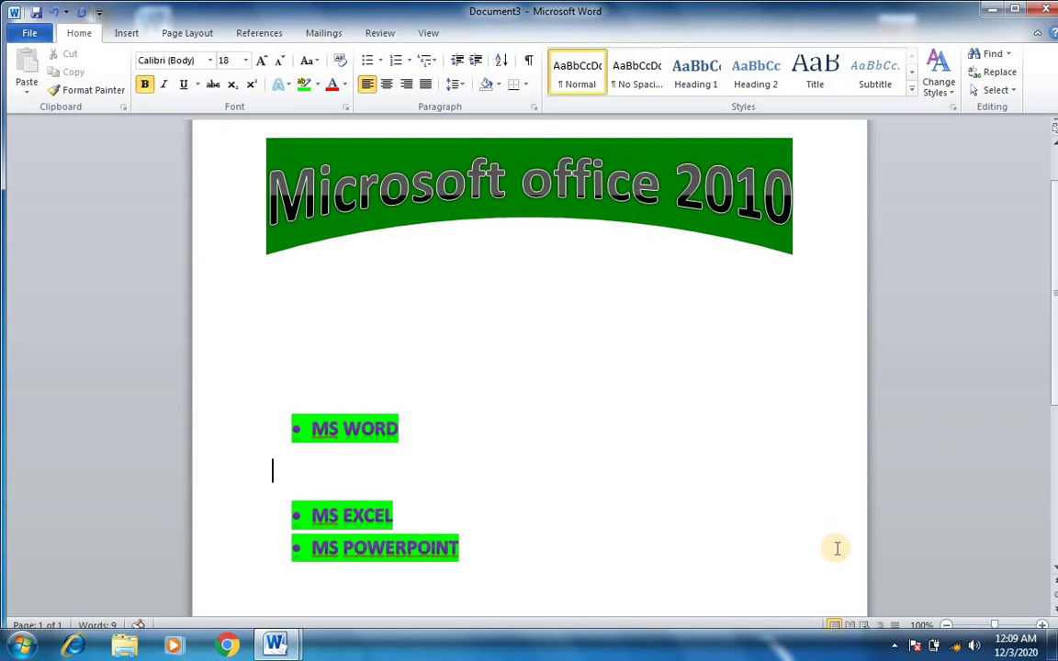
pyautogui.write('STA4R')
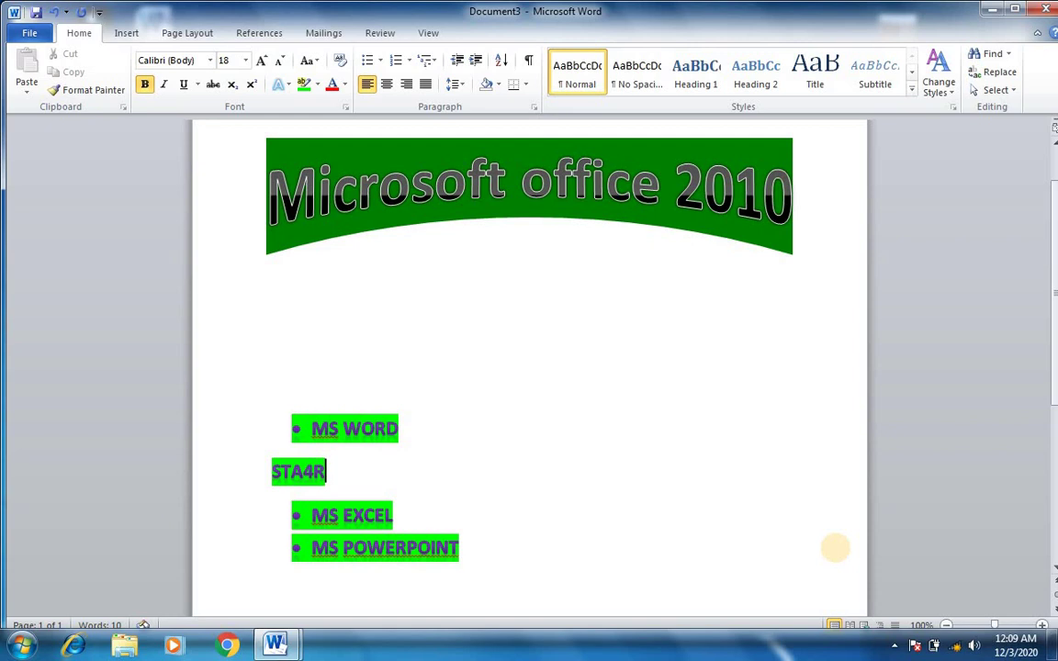
pyautogui.press('BackSpace')
pyautogui.press('BackSpace')
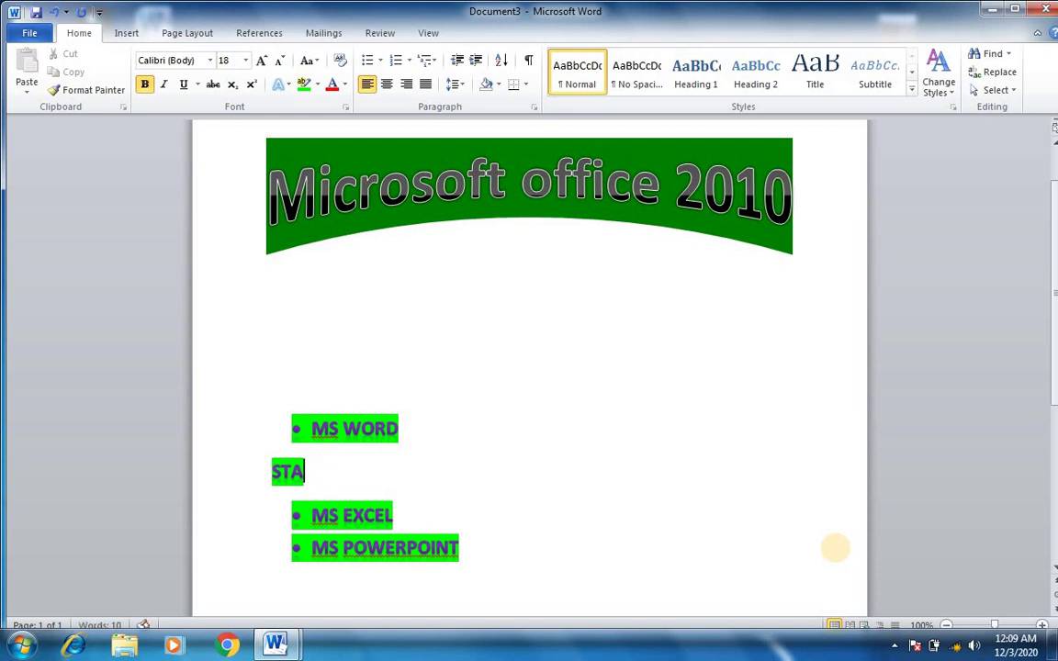
pyautogui.write('RT')
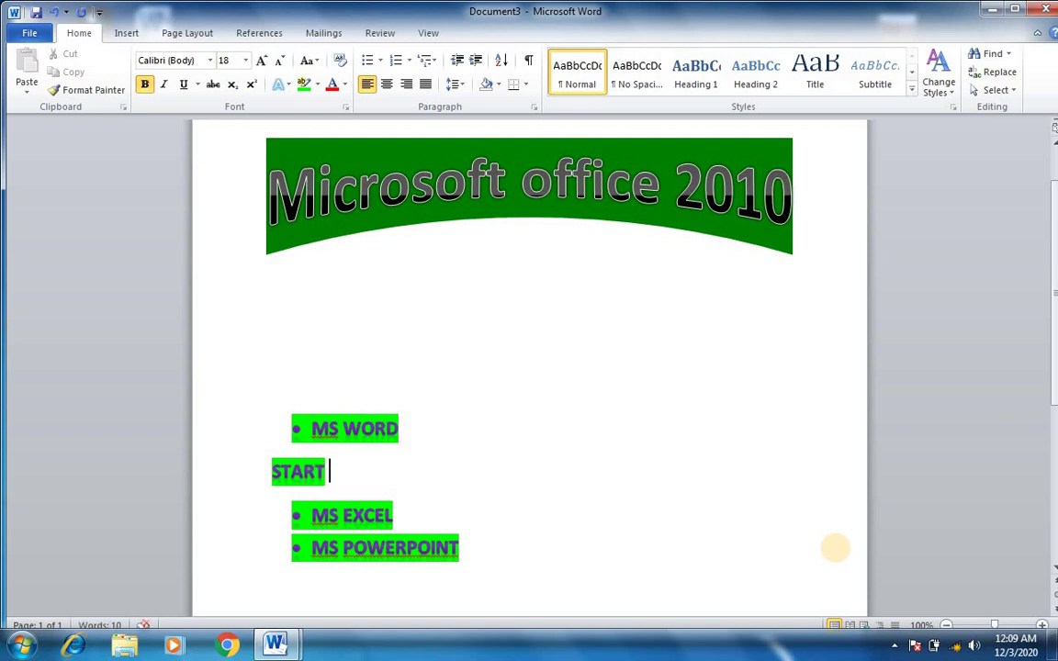
pyautogui.write(' M')
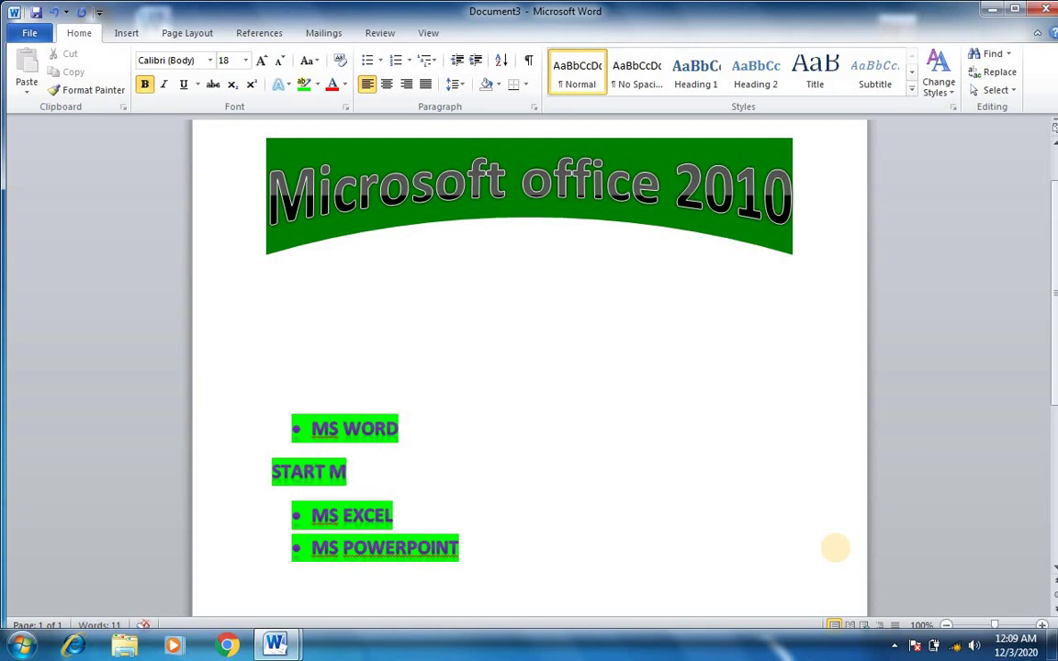
pyautogui.write('S')
pyautogui.write(' WORD')
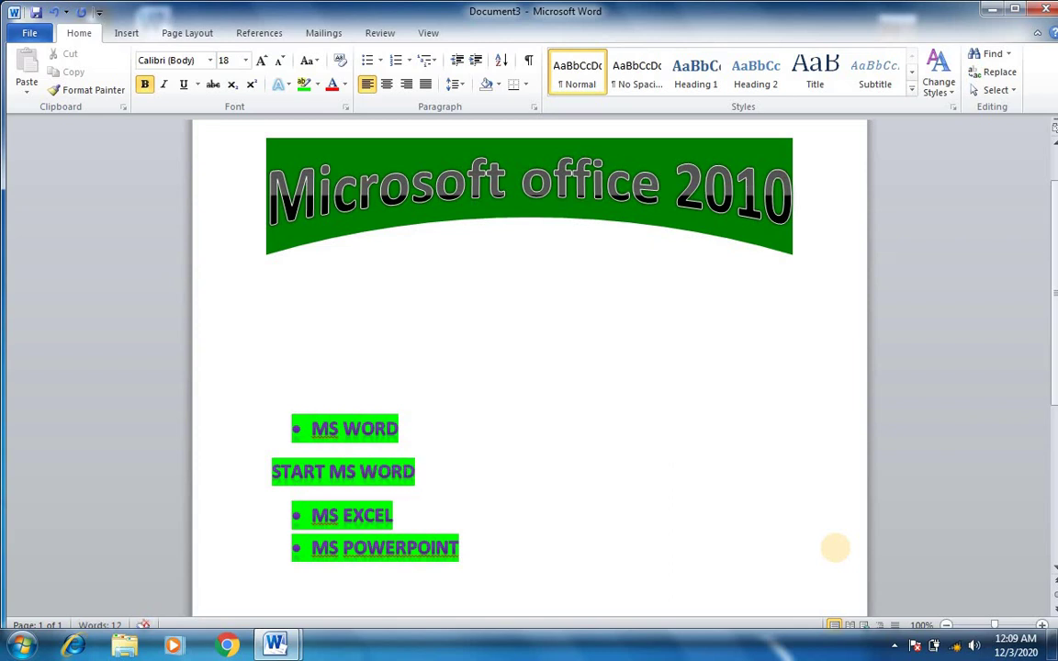
# Step: Add a new line reading "TYPING BOOK" below START MS WORD
pyautogui.press('Return')
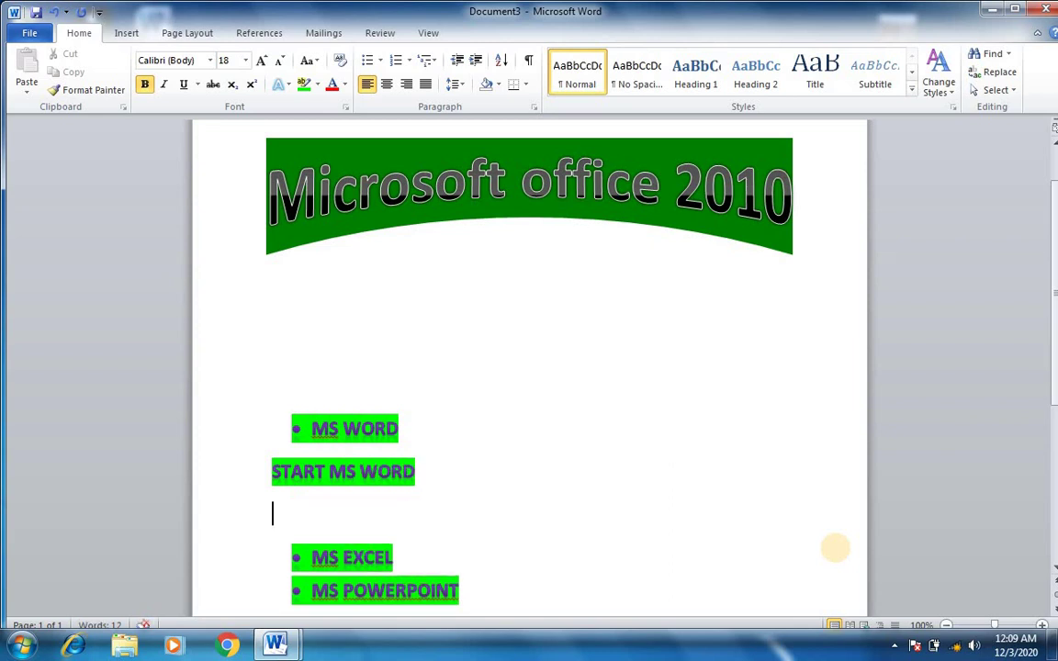
pyautogui.write('TYPIN')
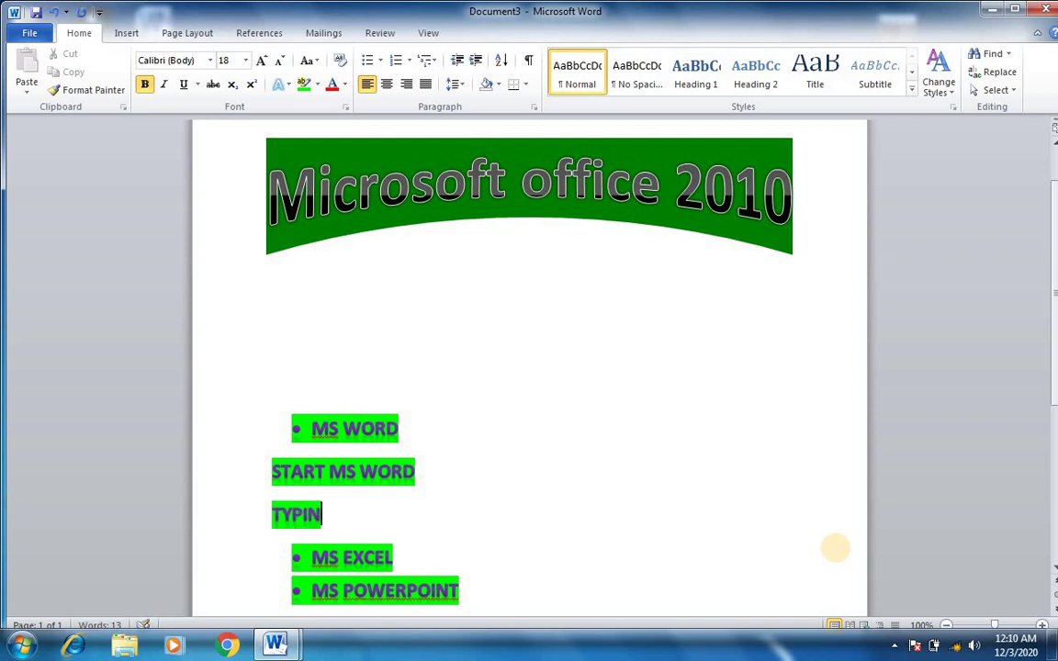
pyautogui.write('G')
pyautogui.write(' BOO')
pyautogui.write('KK')
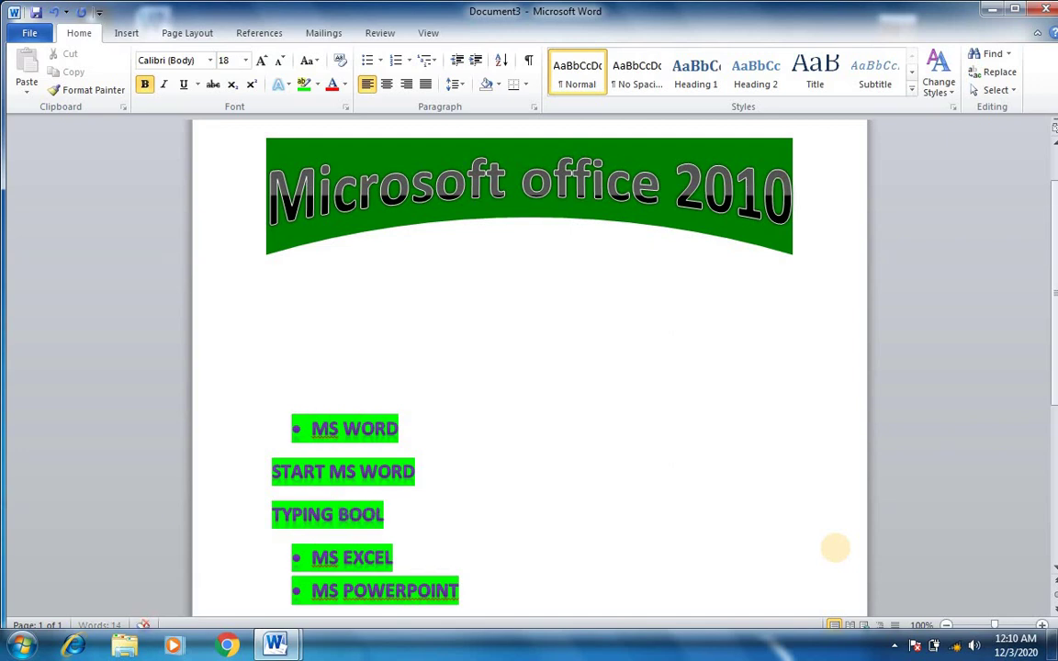
pyautogui.press('BackSpace')
pyautogui.press('BackSpace')
pyautogui.write('K')
# Step: Add two separate lines below TYPING BOOK, reading "CV" and "FORM SCHOOL"
pyautogui.press('Return')
pyautogui.write('CV')
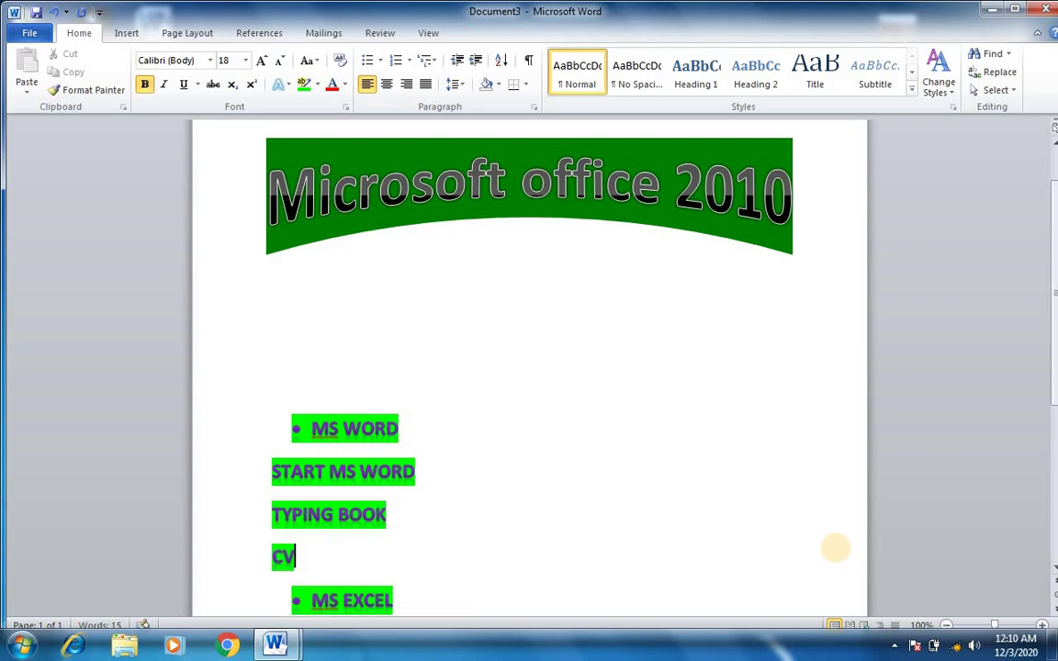
pyautogui.press('Return')
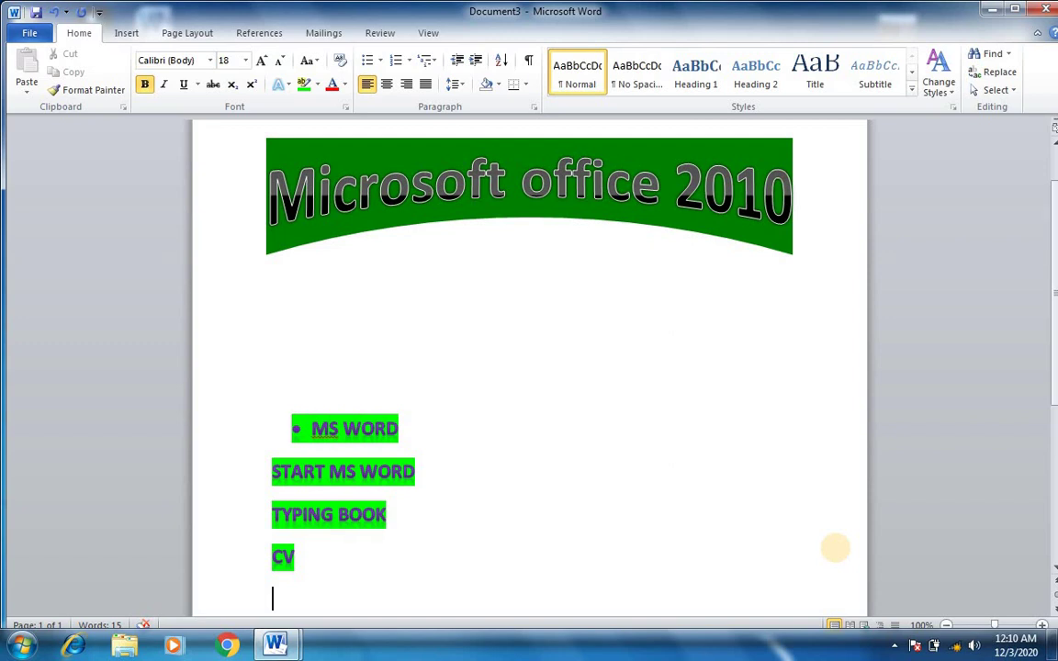
pyautogui.write('FOR')
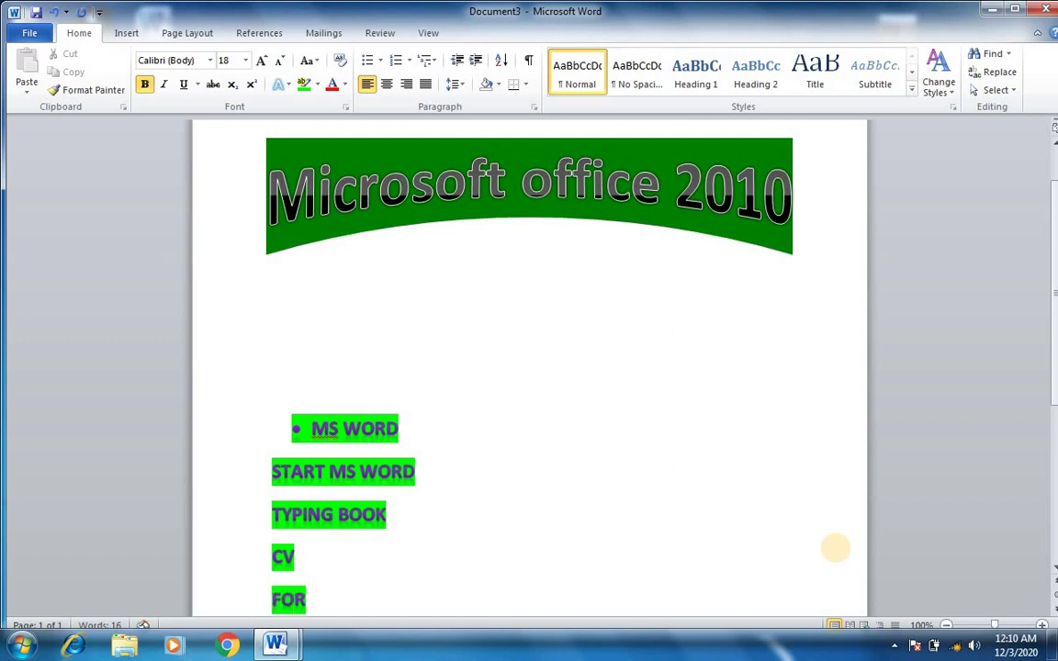
pyautogui.write('M SCHOOL')
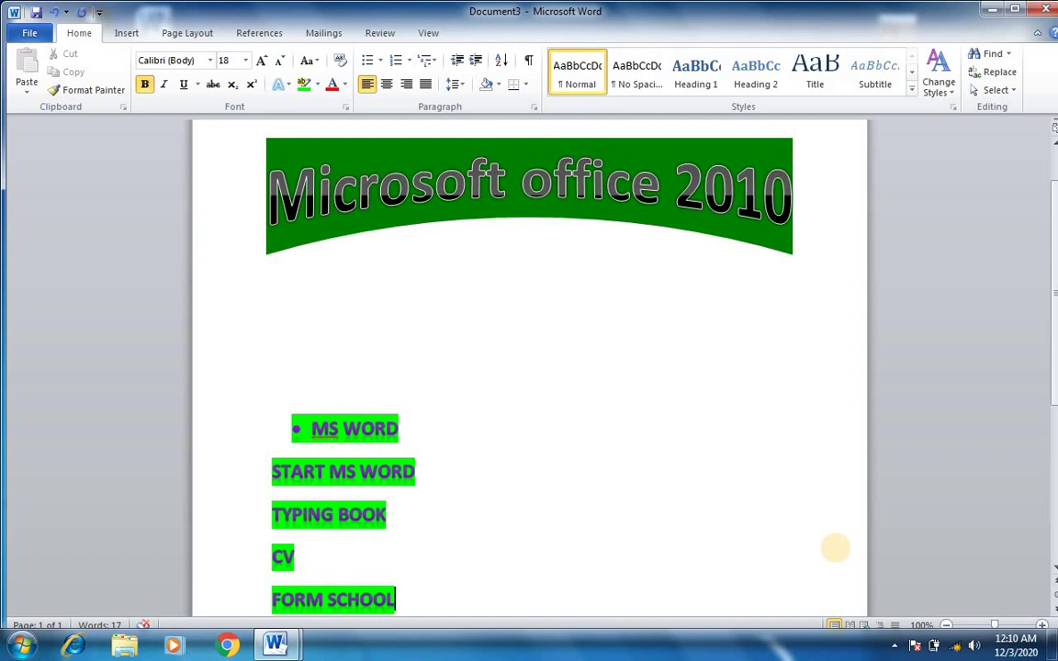
# Step: Add a line reading "DESIGNING SIMPLE" below FORM SCHOOL, dismissing the Windows color scheme prompt without choosing an option
pyautogui.press('Return')
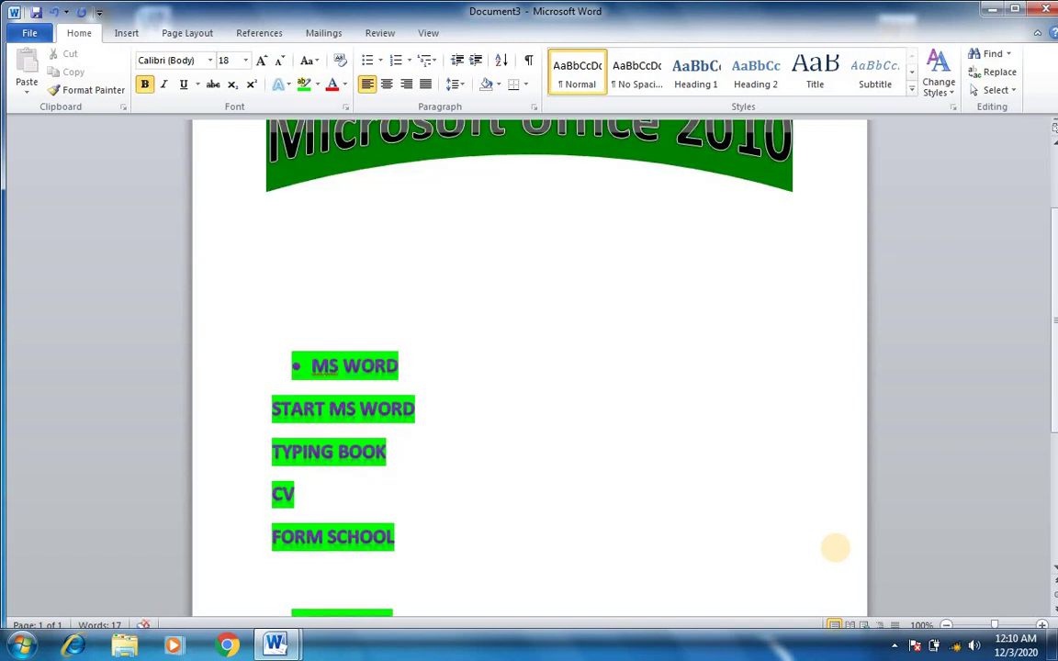
pyautogui.write('DE')
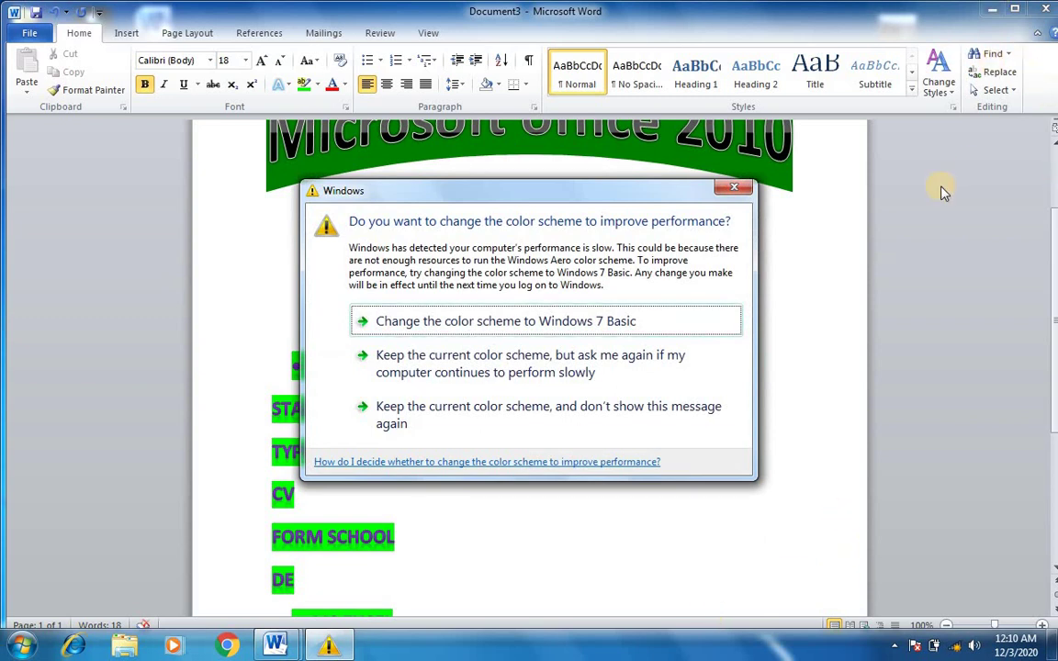
pyautogui.click(734, 188)
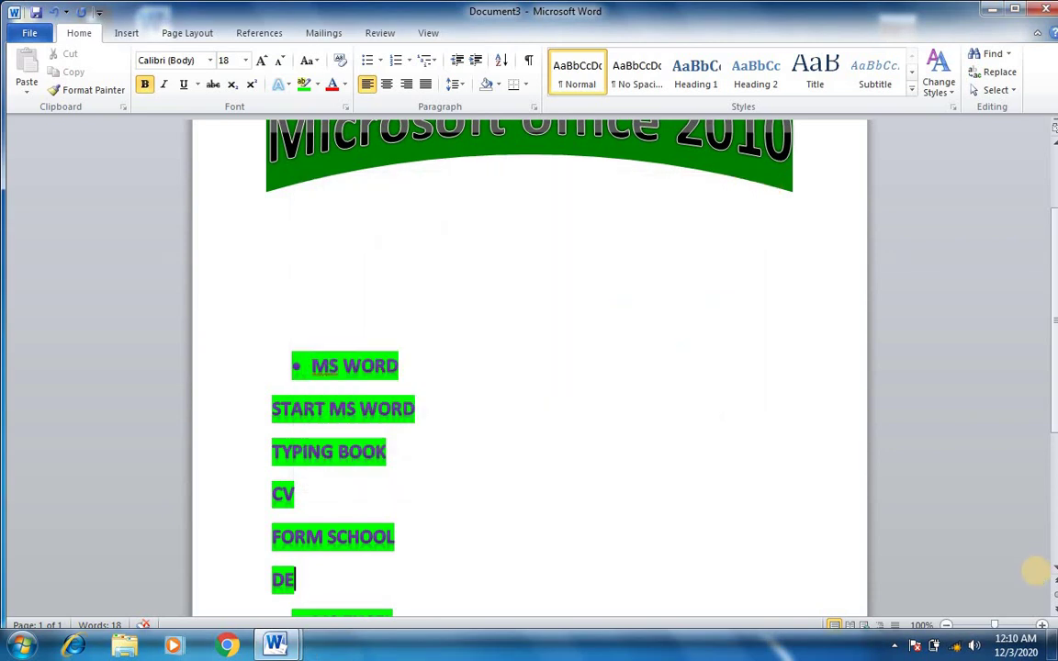
pyautogui.write('SIGNIN')
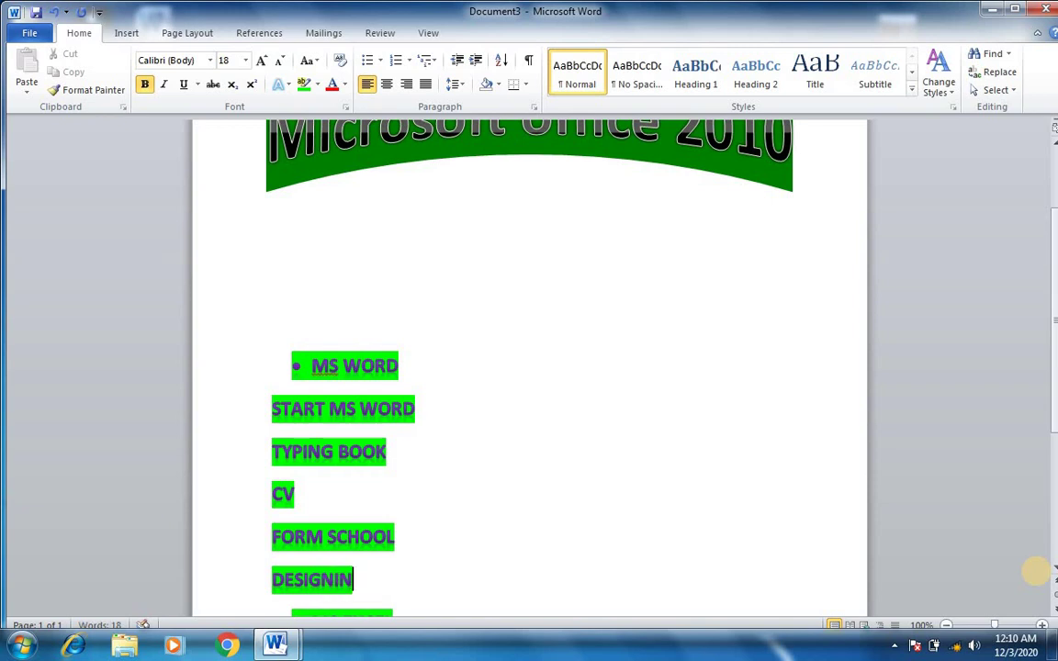
pyautogui.write('G SI')
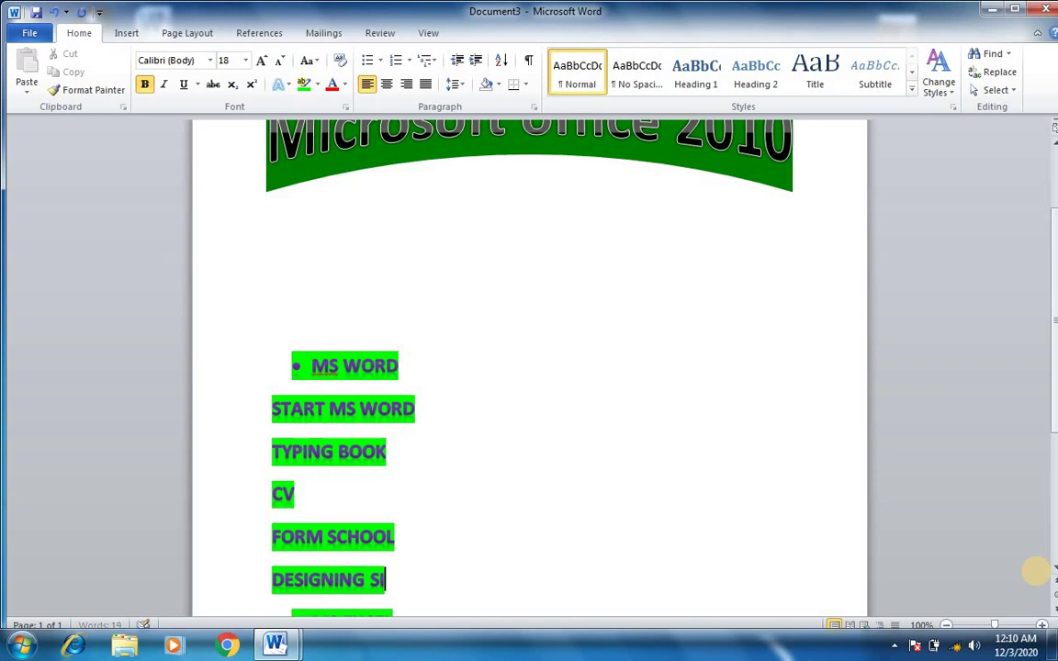
pyautogui.write('MPLE')
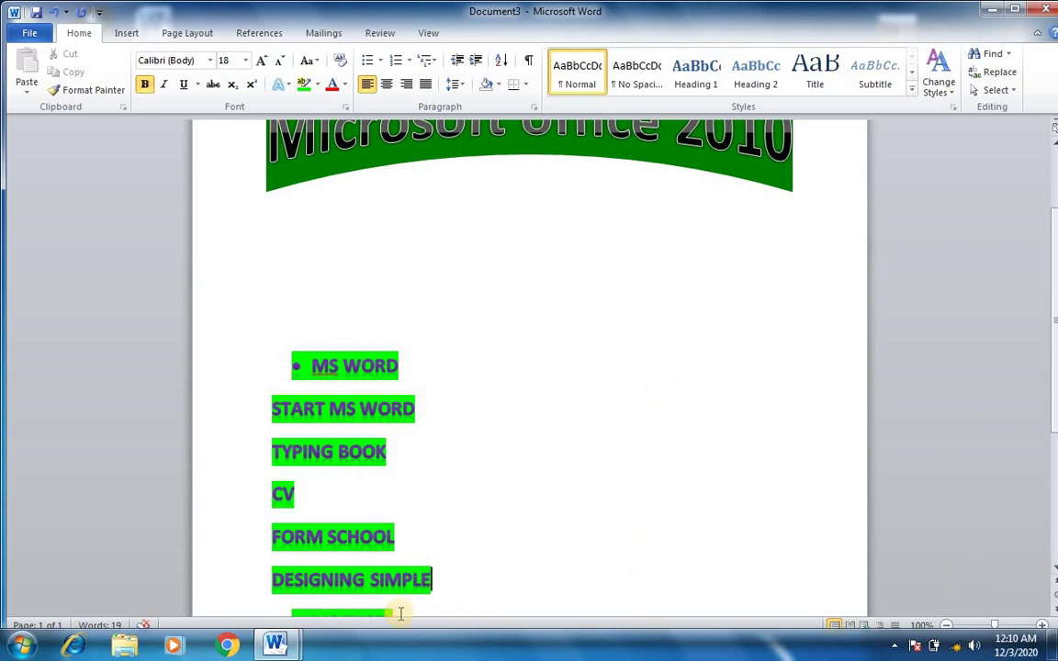
# Step: Remove the bright green highlight from the five lines START MS WORD through DESIGNING SIMPLE
pyautogui.moveTo(431, 575); pyautogui.dragTo(272, 409)
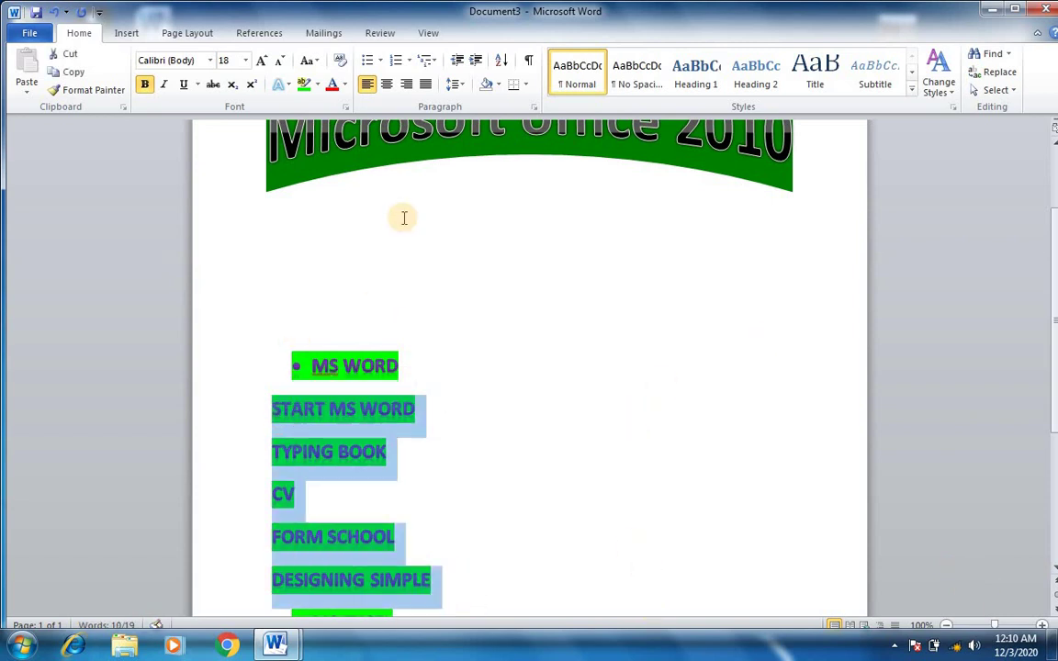
pyautogui.click(304, 83)
pyautogui.press('Left')
pyautogui.click(317, 85)
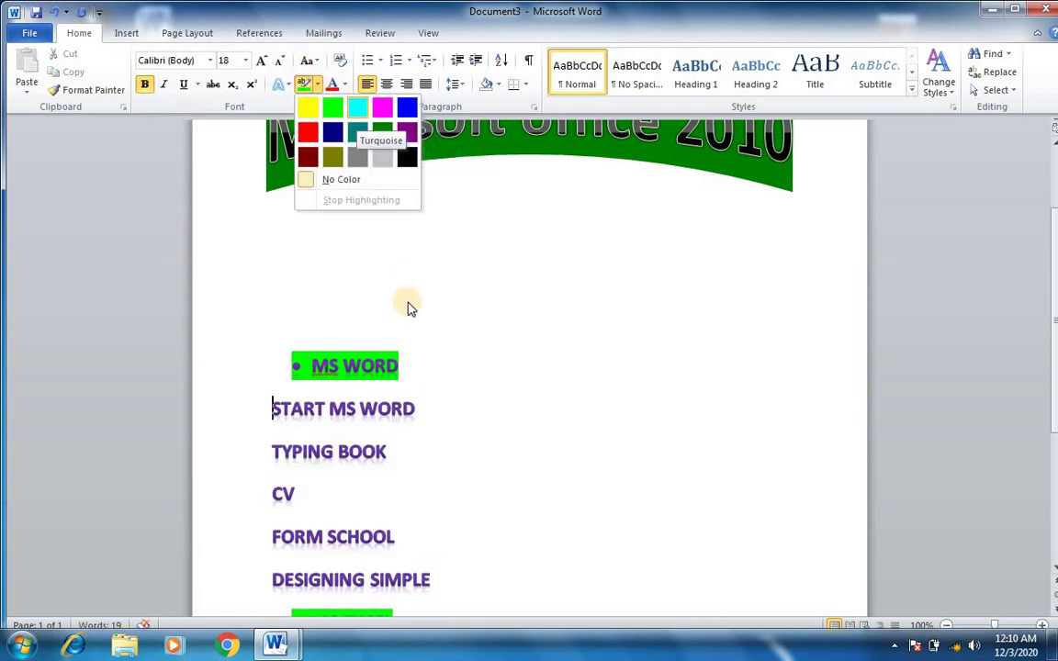
pyautogui.click(422, 579)
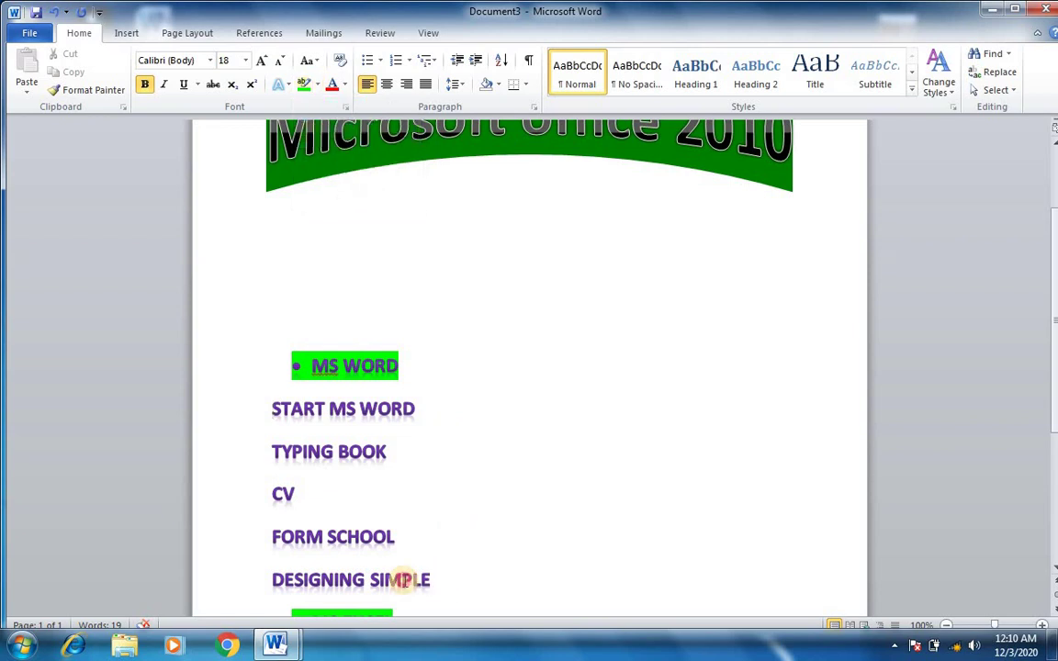
# Step: Apply the blue gradient-filled text effect to the five lines from START MS WORD through DESIGNING SIMPLE
pyautogui.moveTo(401, 579); pyautogui.dragTo(265, 409)
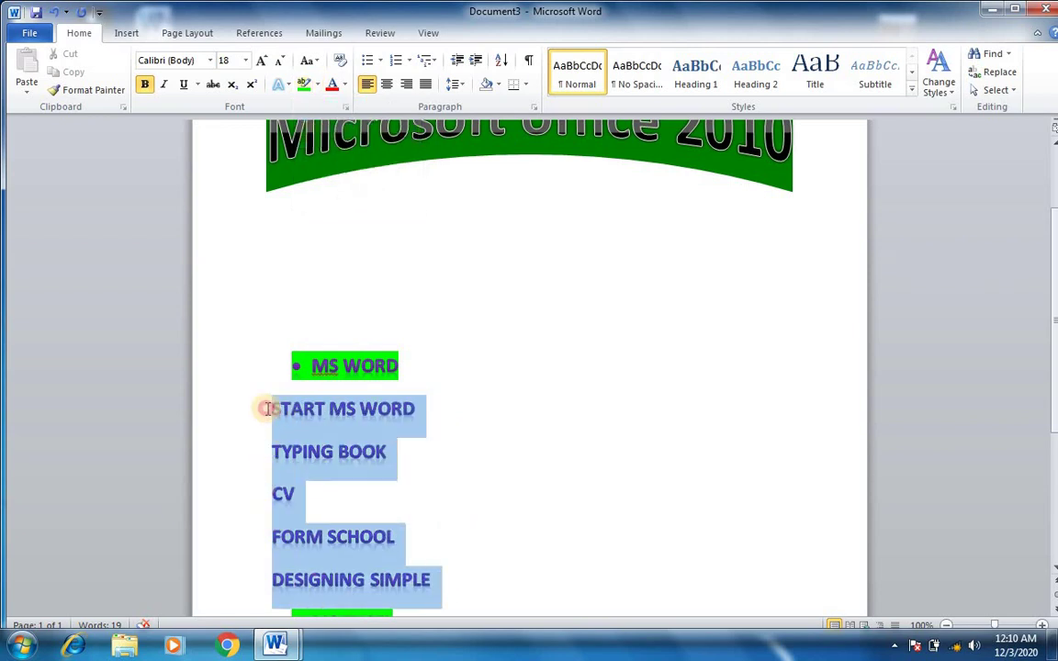
pyautogui.click(285, 85)
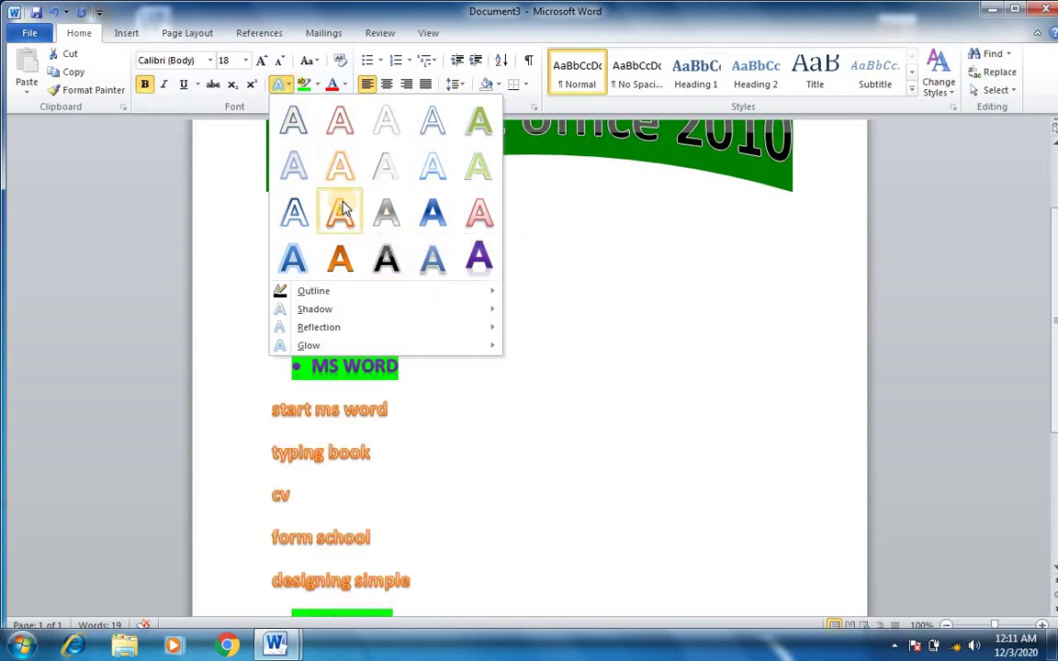
pyautogui.click(432, 212)
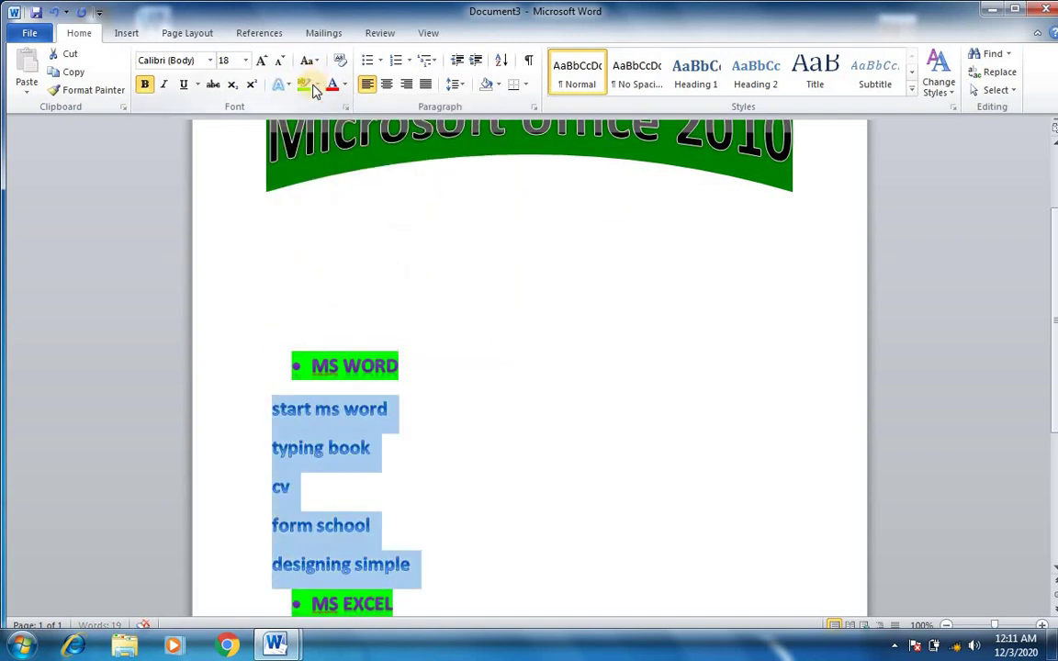
# Step: Highlight the five lines from start ms word through designing simple in turquoise
pyautogui.click(304, 84)
pyautogui.click(317, 84)
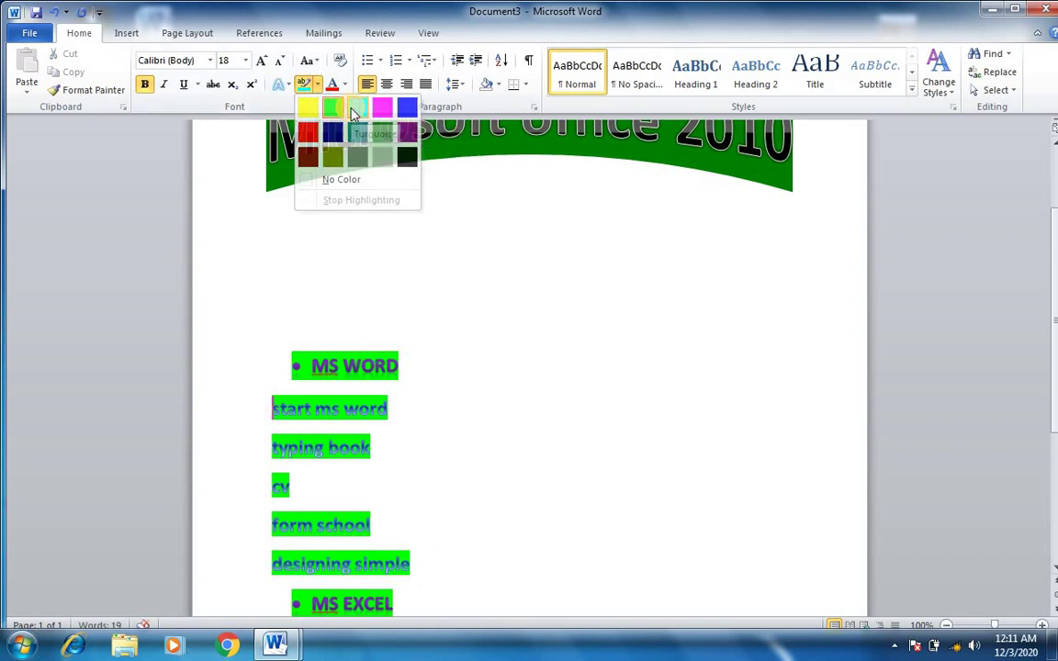
pyautogui.click(354, 109)
pyautogui.click(375, 518)
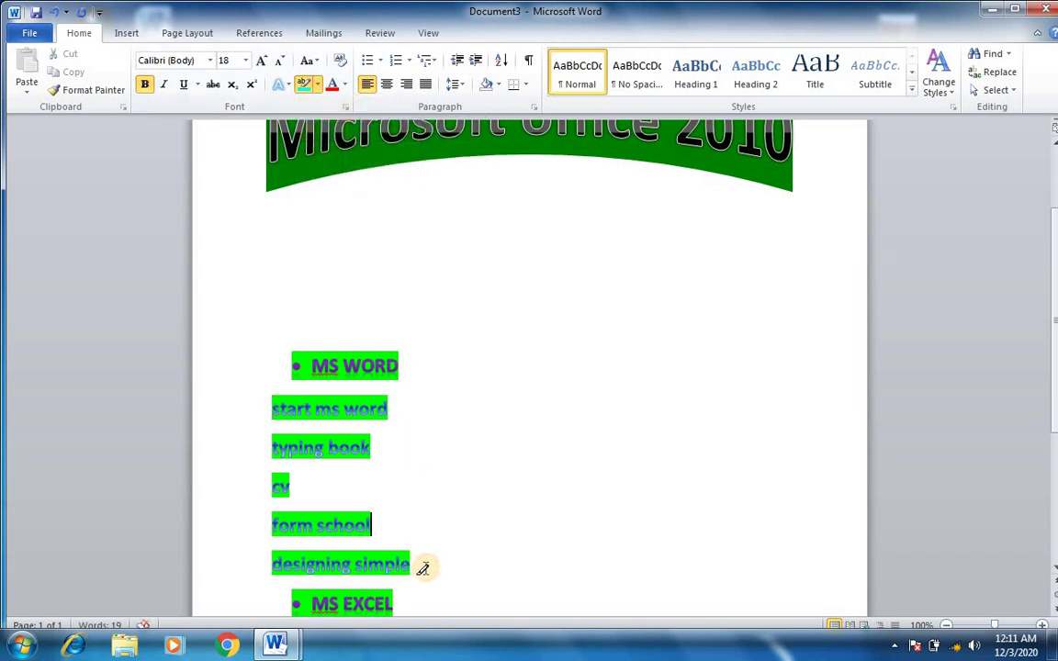
pyautogui.click(338, 367)
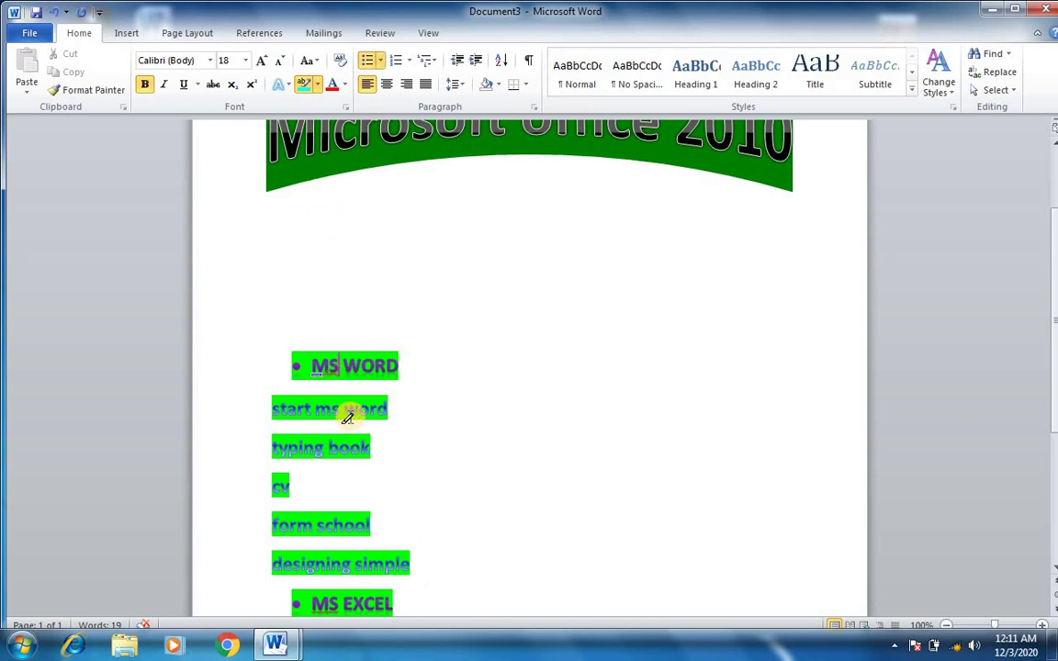
pyautogui.click(286, 408)
pyautogui.click(320, 86)
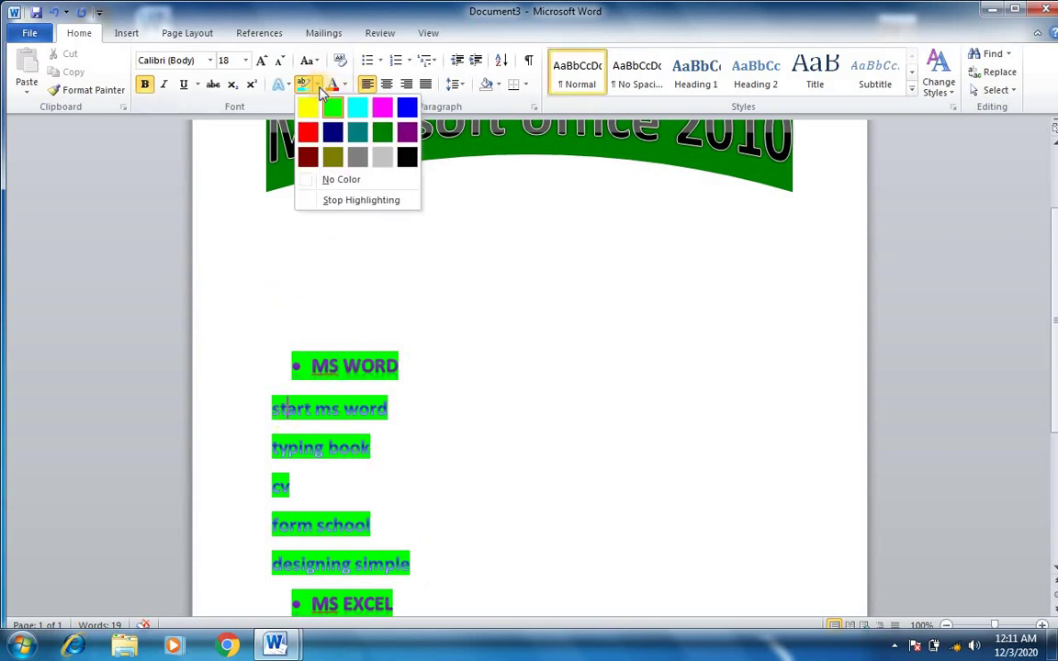
pyautogui.click(349, 107)
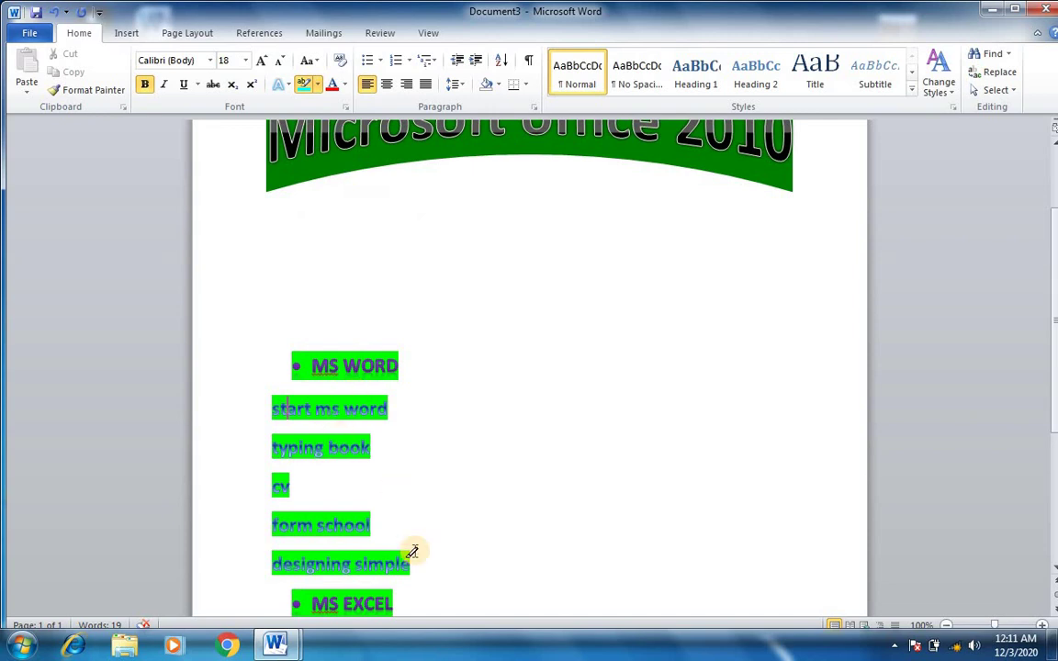
pyautogui.moveTo(421, 564)
pyautogui.mouseDown()
pyautogui.moveTo(249, 412)
pyautogui.moveTo(257, 347)
pyautogui.mouseUp()
# Step: Switch the text highlight color to teal and place the cursor back in the body text
pyautogui.click(318, 86)
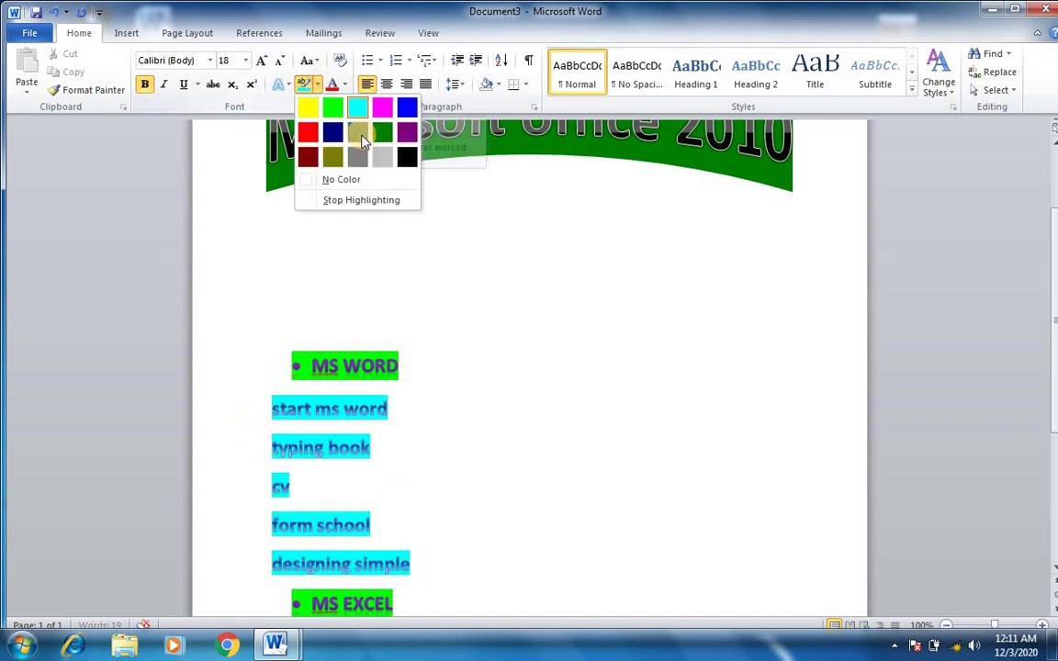
pyautogui.click(356, 136)
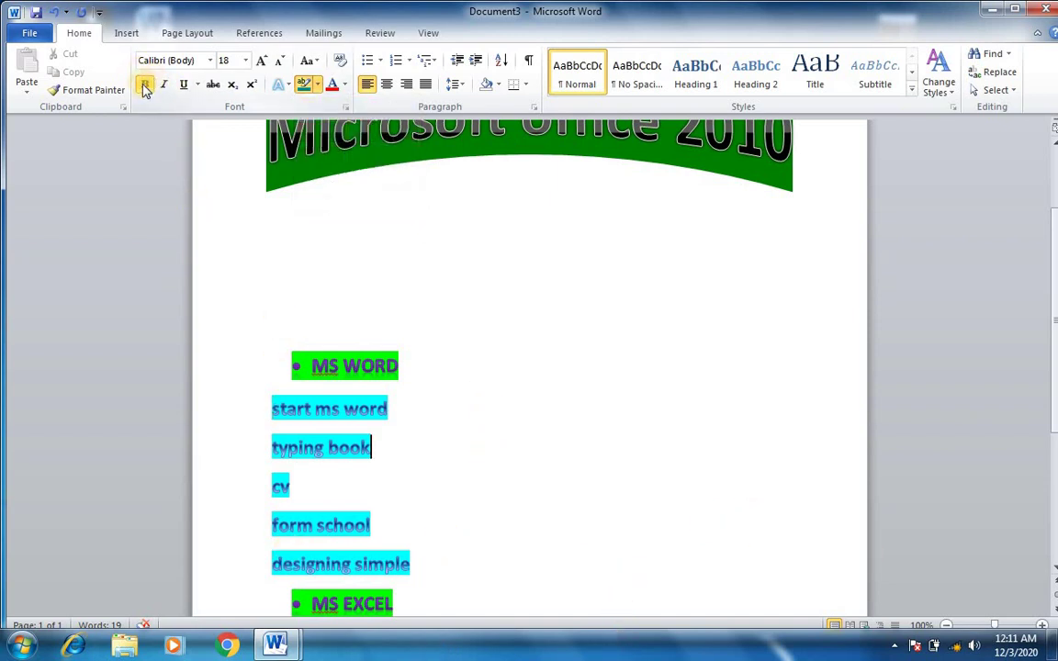
pyautogui.click(489, 318)
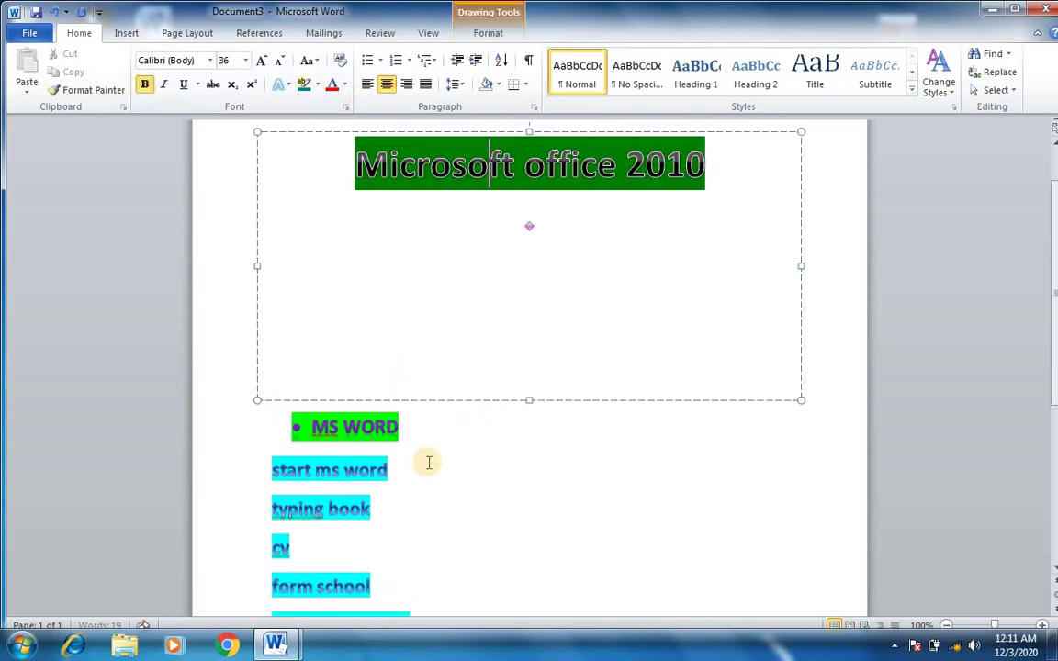
pyautogui.scroll(-2, 429, 462)
pyautogui.click(431, 462)
# Step: Review the document's layout from the title banner down to the MS POWERPOINT bullet
pyautogui.scroll(3, 431, 462)
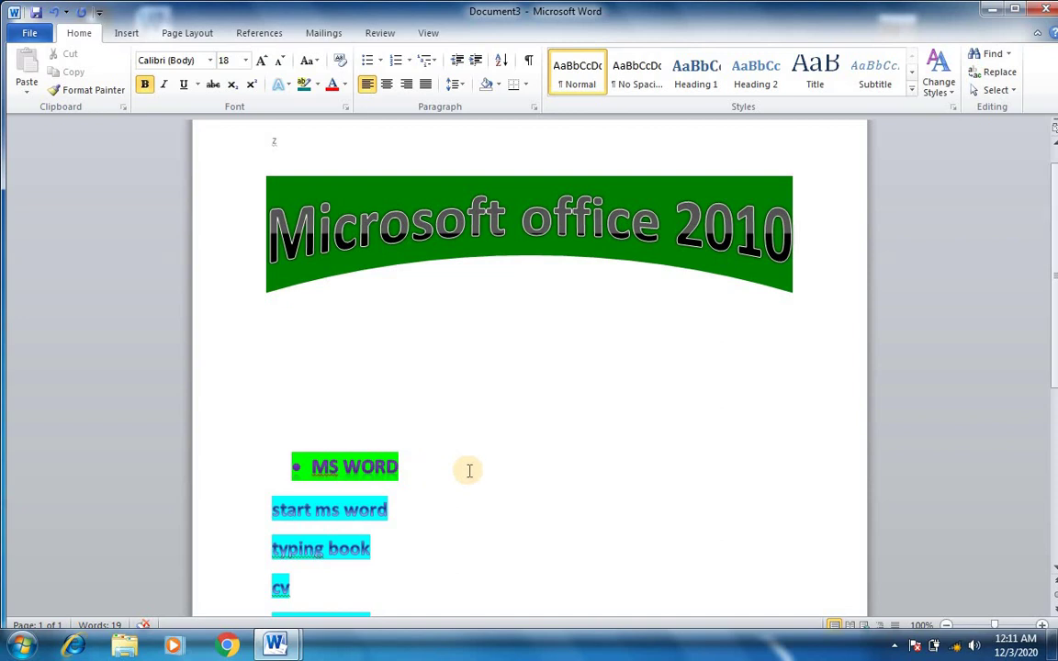
pyautogui.scroll(-1, 465, 571)
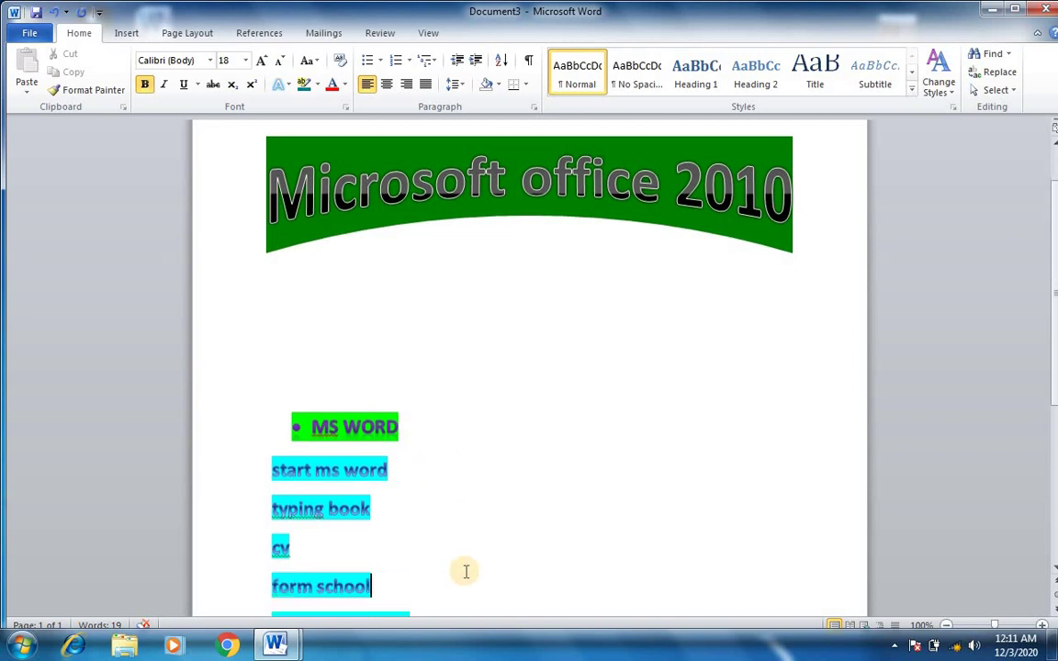
pyautogui.scroll(2, 469, 579)
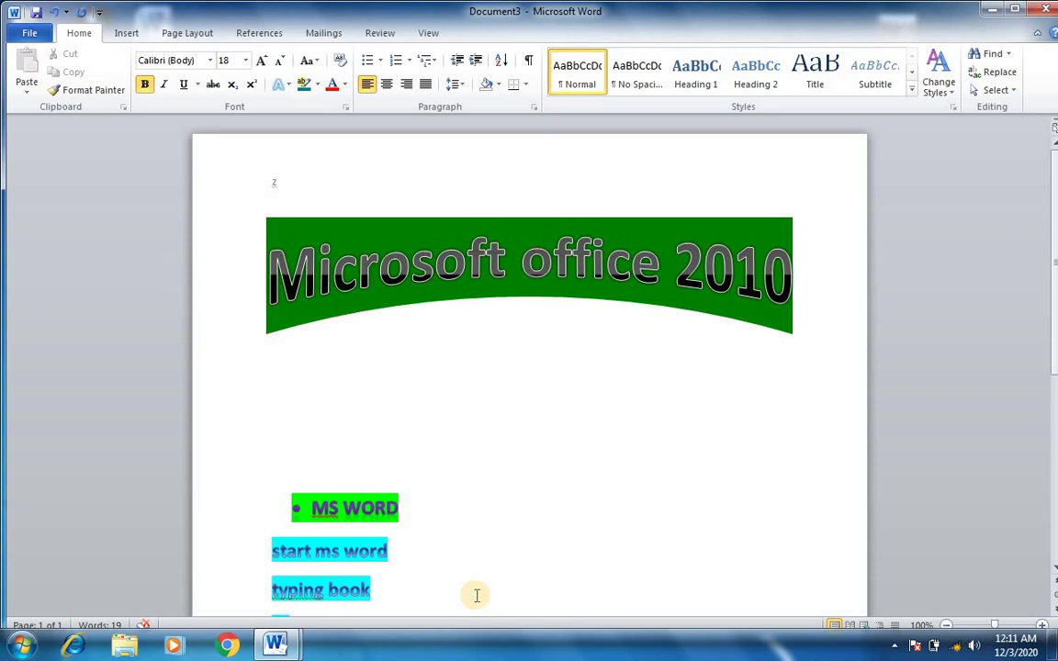
pyautogui.scroll(-1, 476, 595)
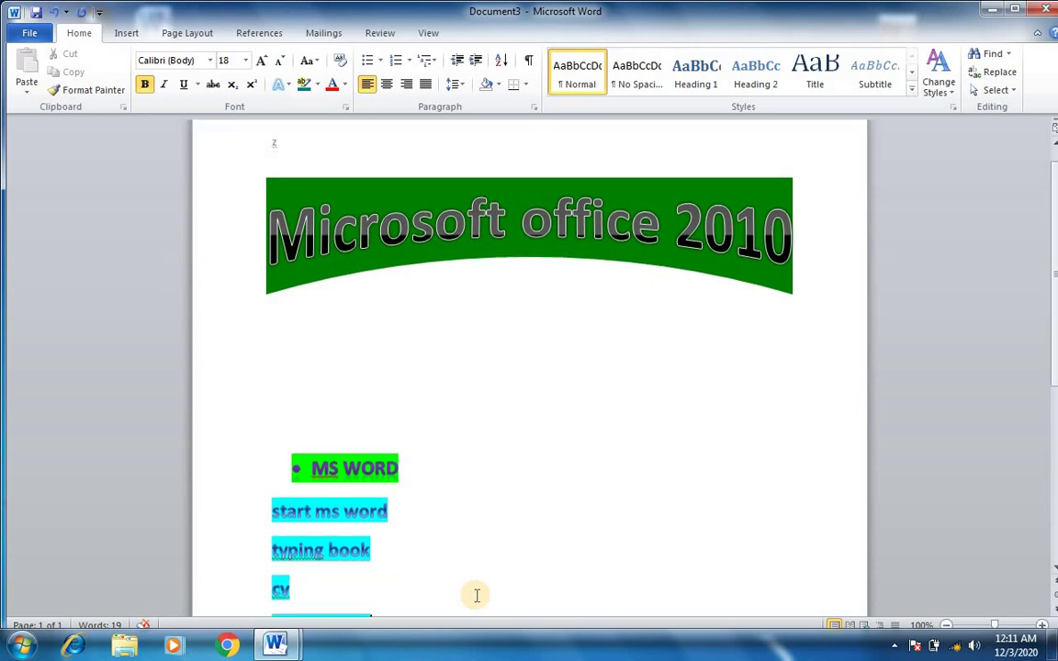
pyautogui.scroll(-3, 476, 595)
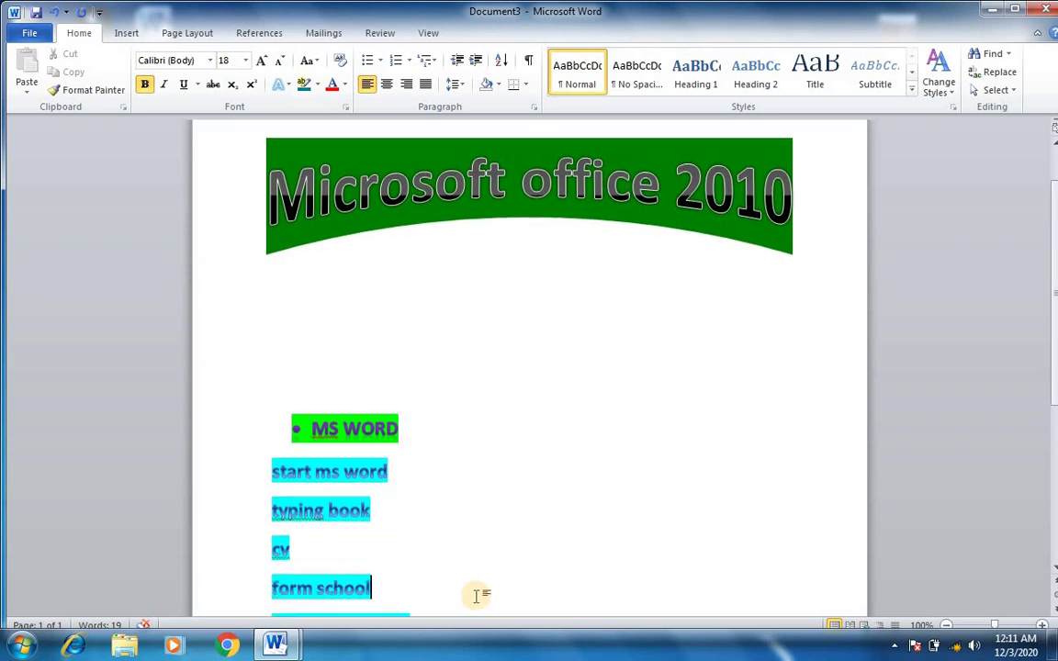
pyautogui.scroll(-3, 478, 597)
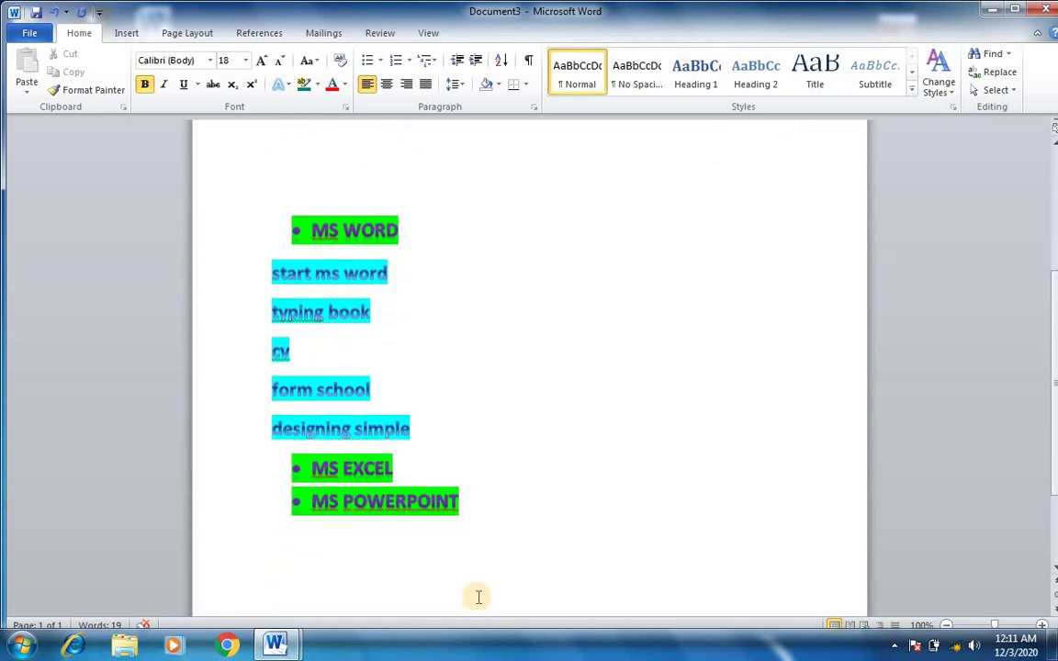
pyautogui.scroll(4, 479, 597)
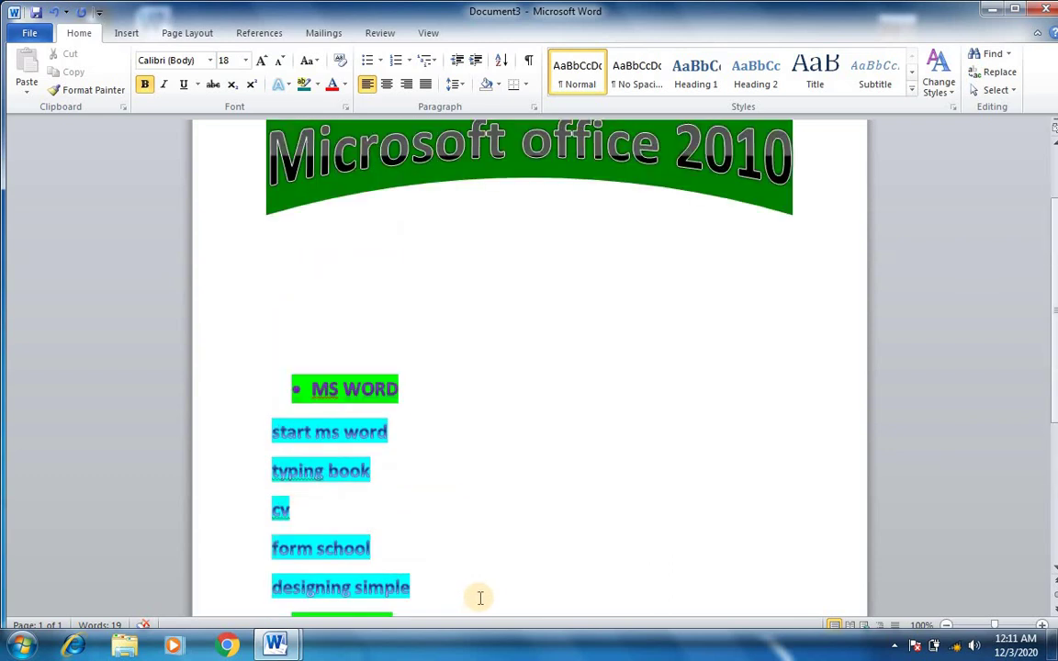
pyautogui.scroll(3, 479, 597)
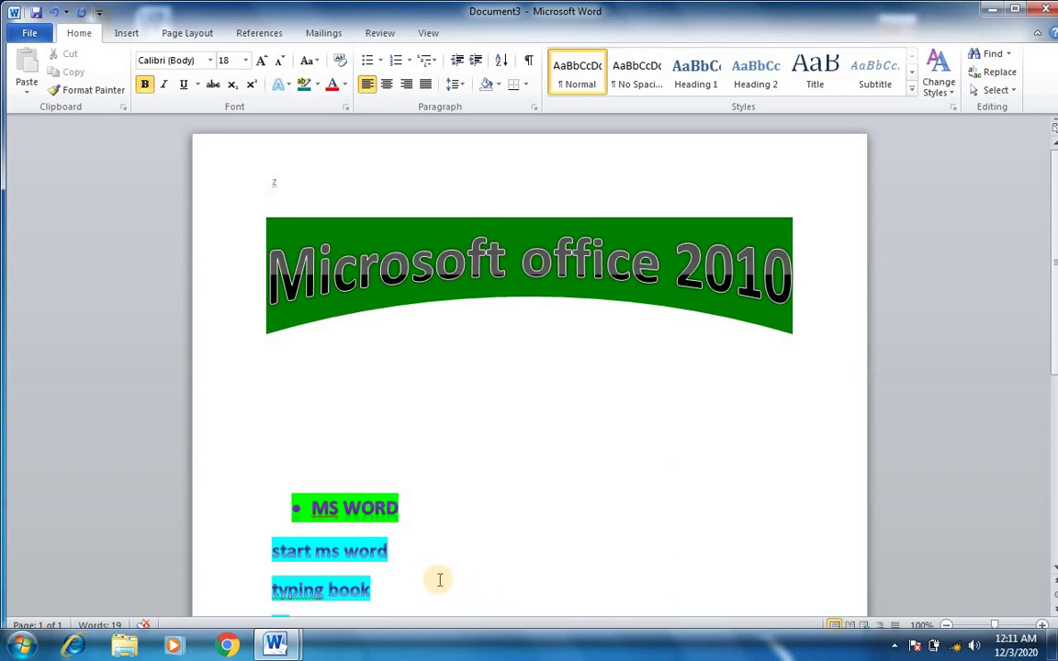
# Step: Highlight only the "typing book" line in dark violet
pyautogui.moveTo(368, 591); pyautogui.dragTo(264, 595)
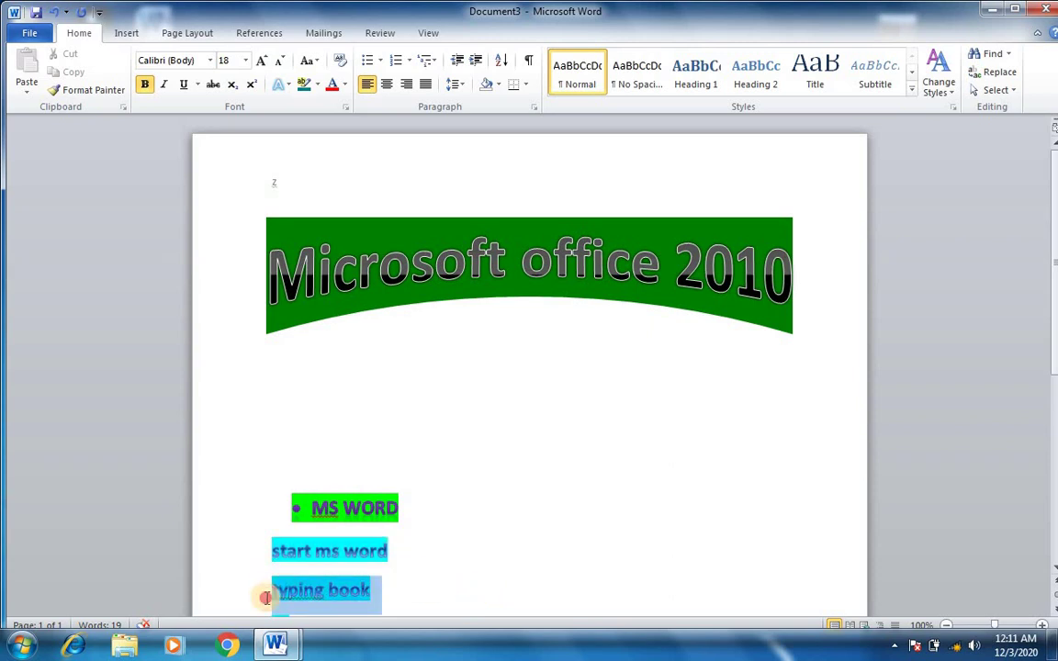
pyautogui.scroll(-3, 261, 590)
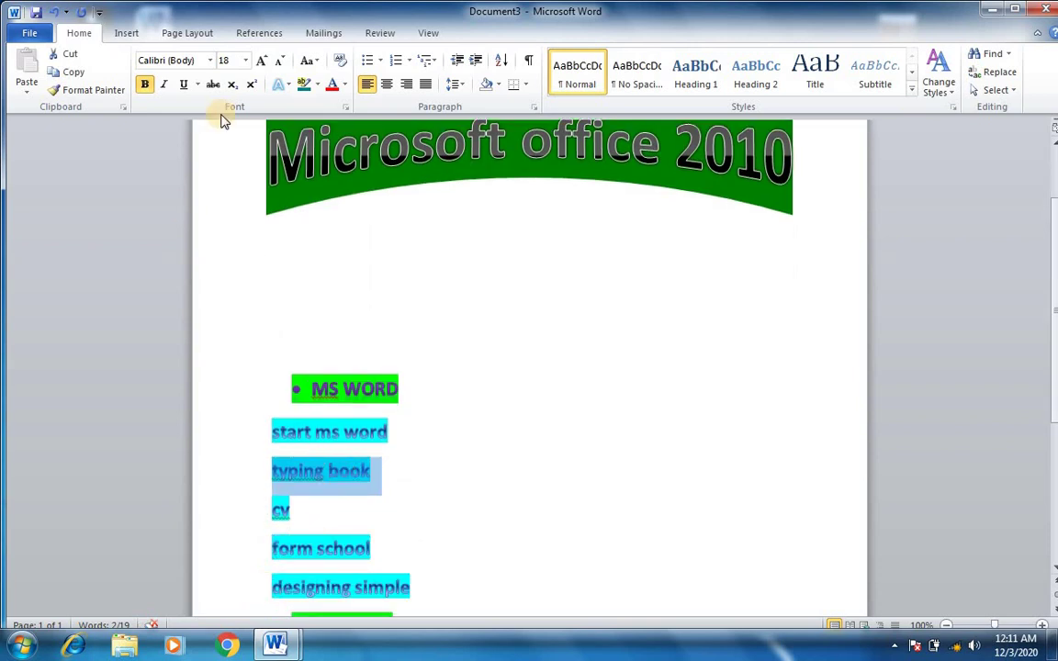
pyautogui.click(317, 87)
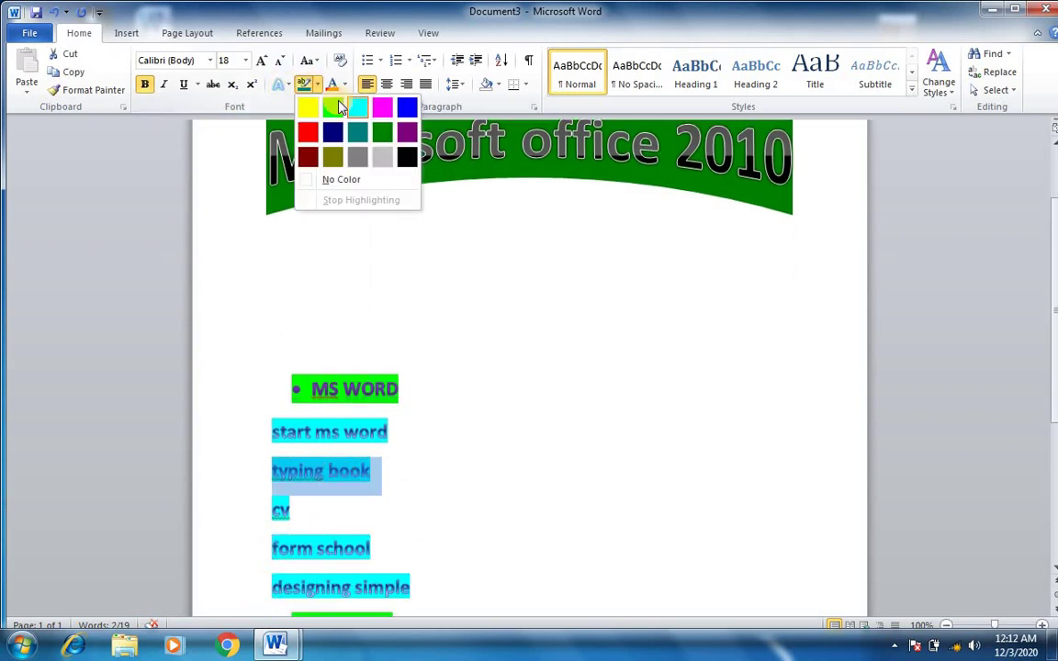
pyautogui.click(407, 135)
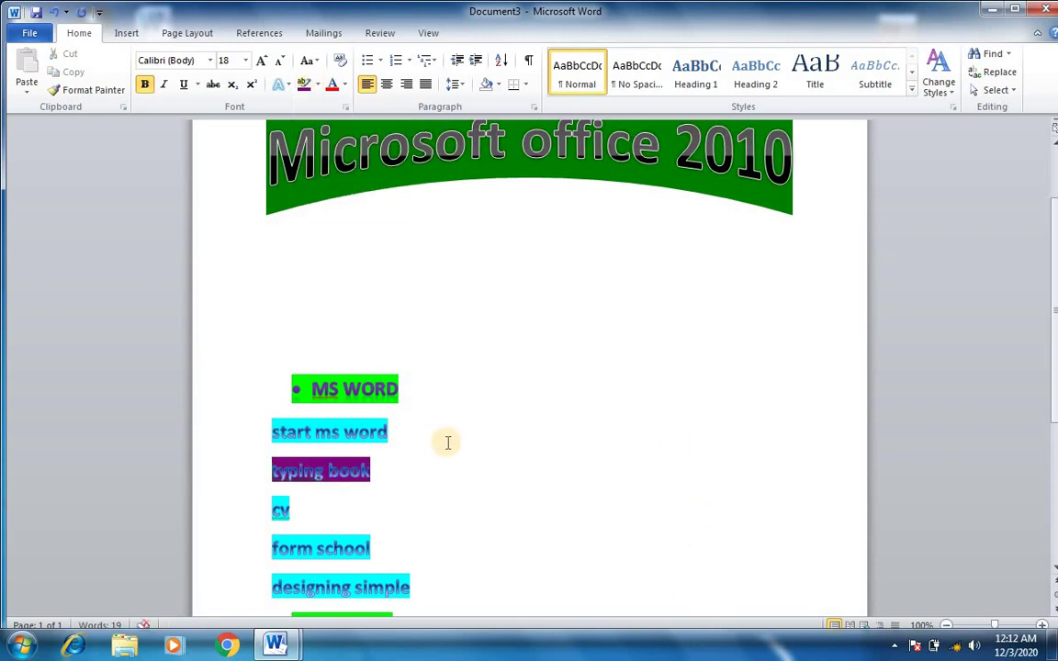
# Step: Dismiss the Windows color scheme prompt without choosing an option and return to the document's title
pyautogui.scroll(-2, 448, 439)
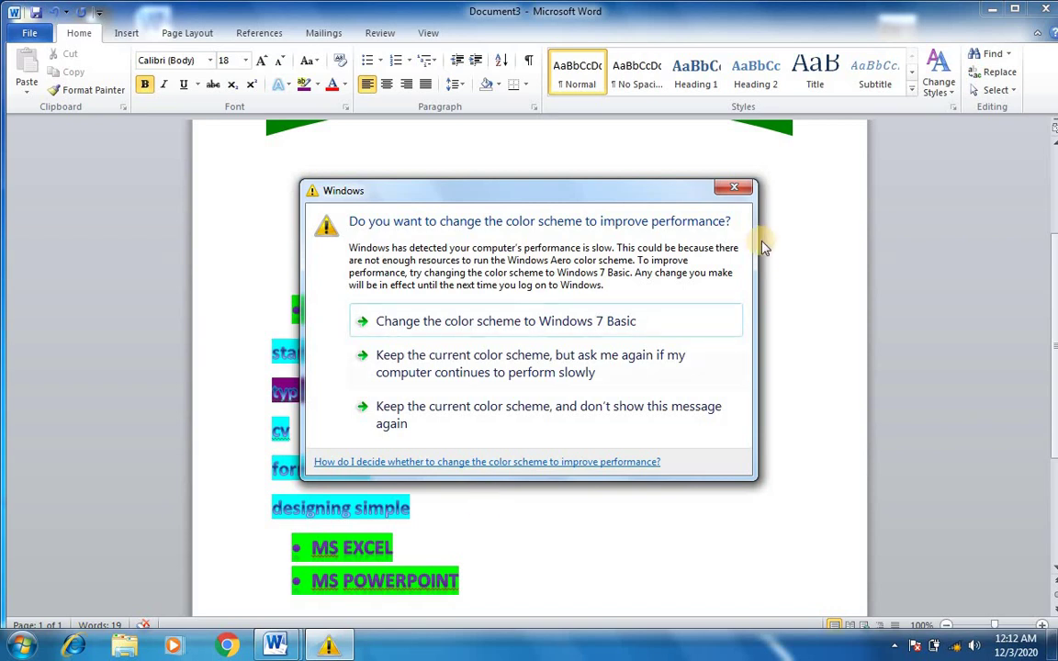
pyautogui.click(733, 188)
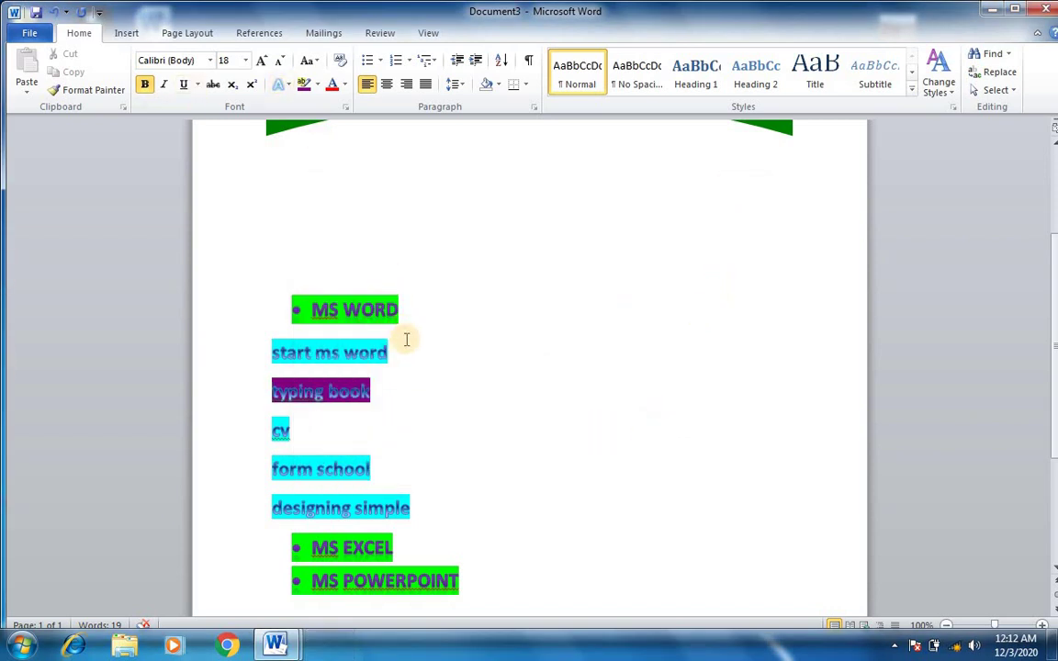
pyautogui.scroll(3, 406, 337)
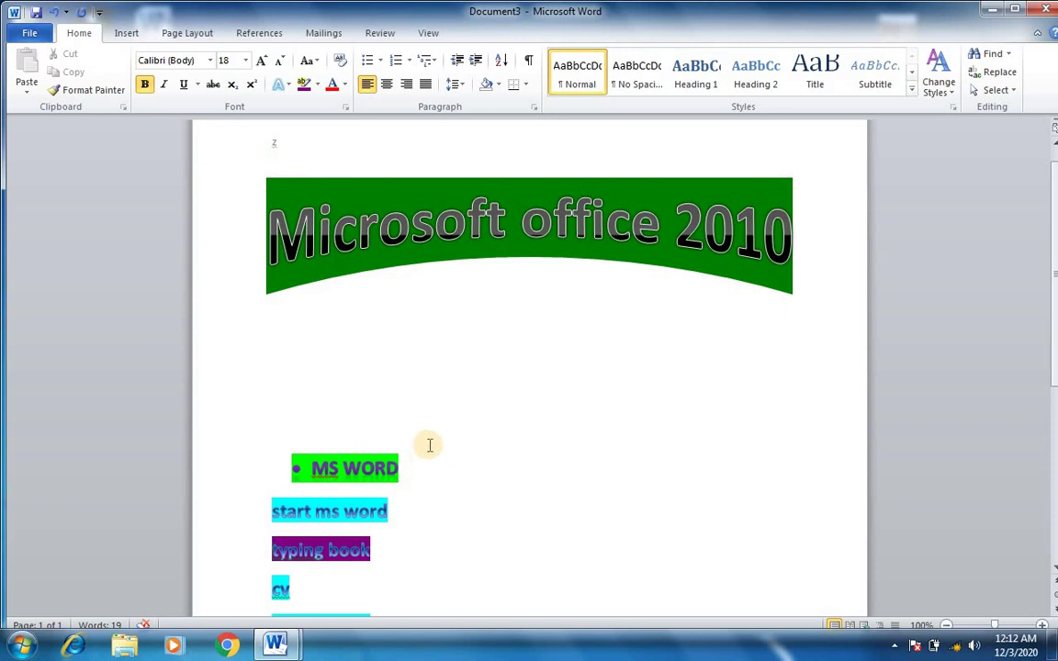
pyautogui.scroll(-1, 429, 444)
pyautogui.scroll(2, 429, 445)
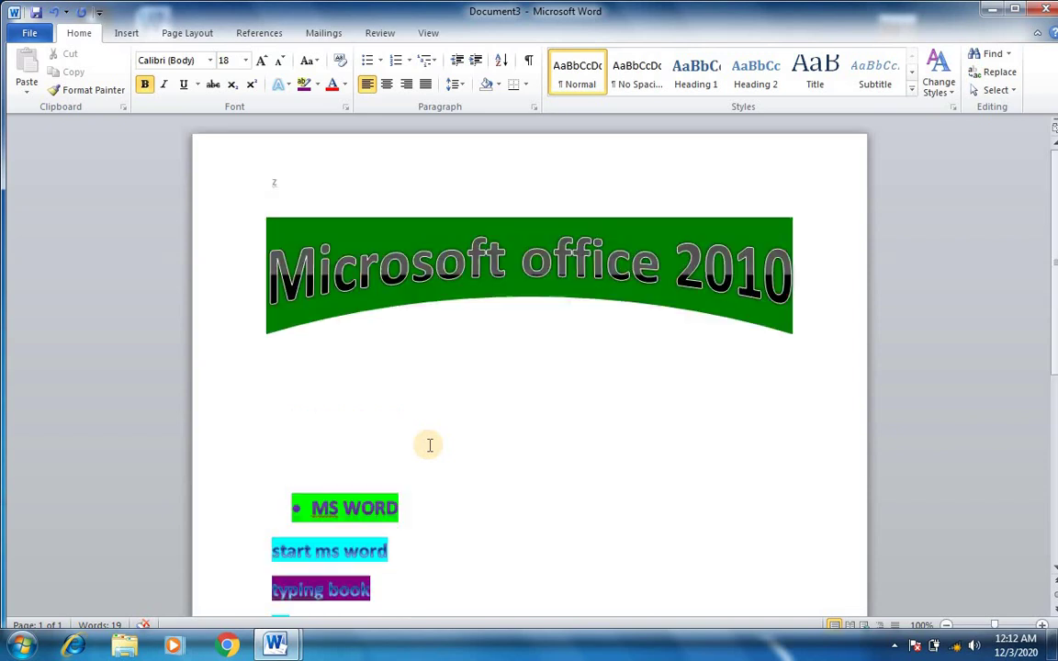